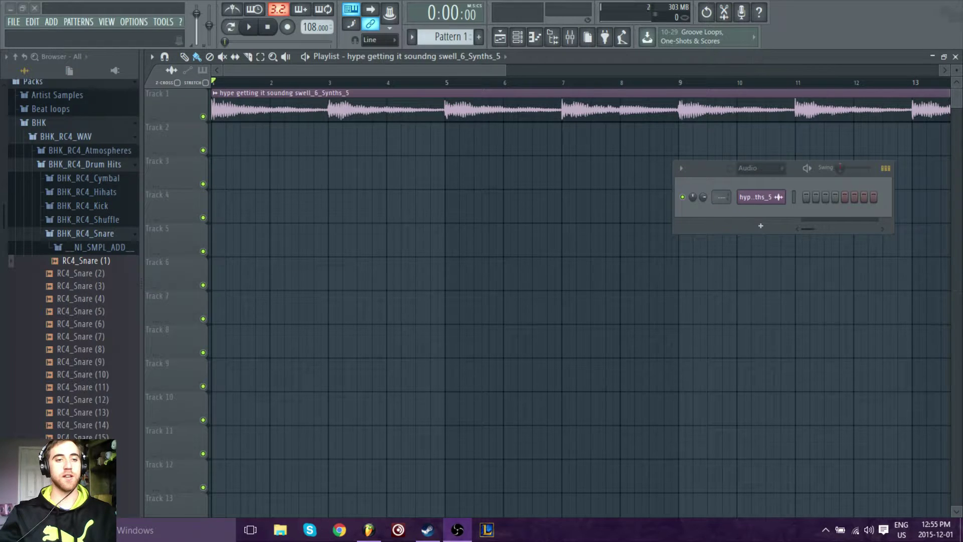
Step: Drag RC4_Snare (1) from the BHK RC4 Drum Hits folder into the playlist
drag(49, 260, 339, 199)
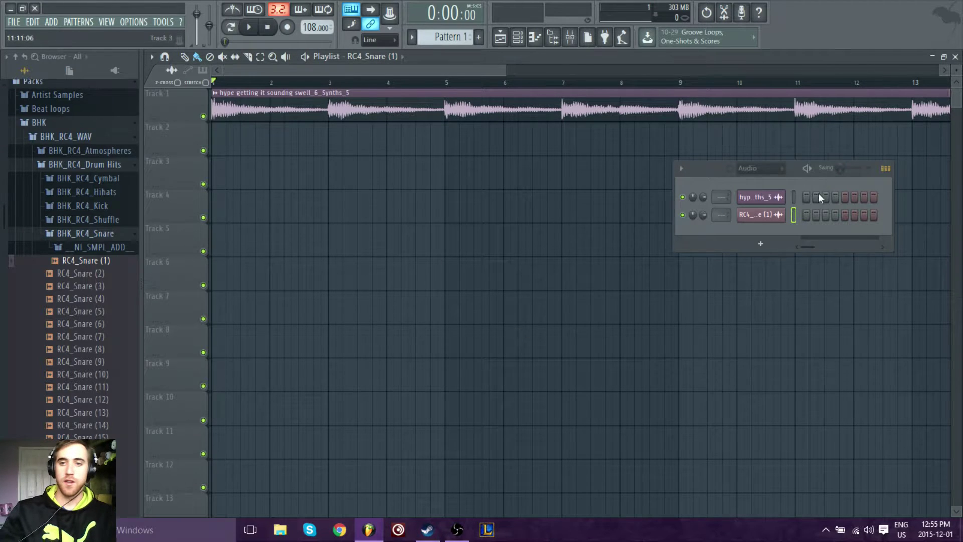
Step: Delete the RC4_Snare channel from the Channel Rack and confirm
right_click(749, 220)
click(793, 308)
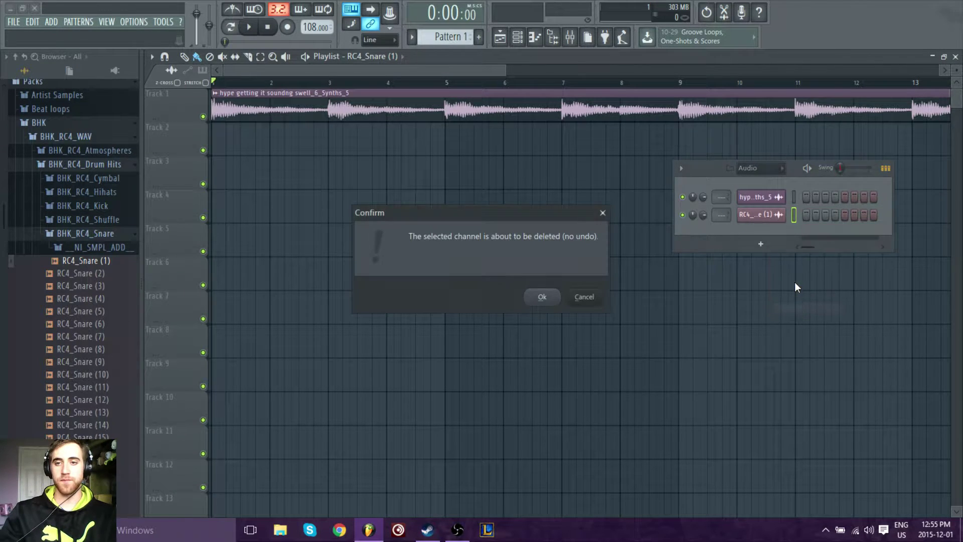
click(543, 299)
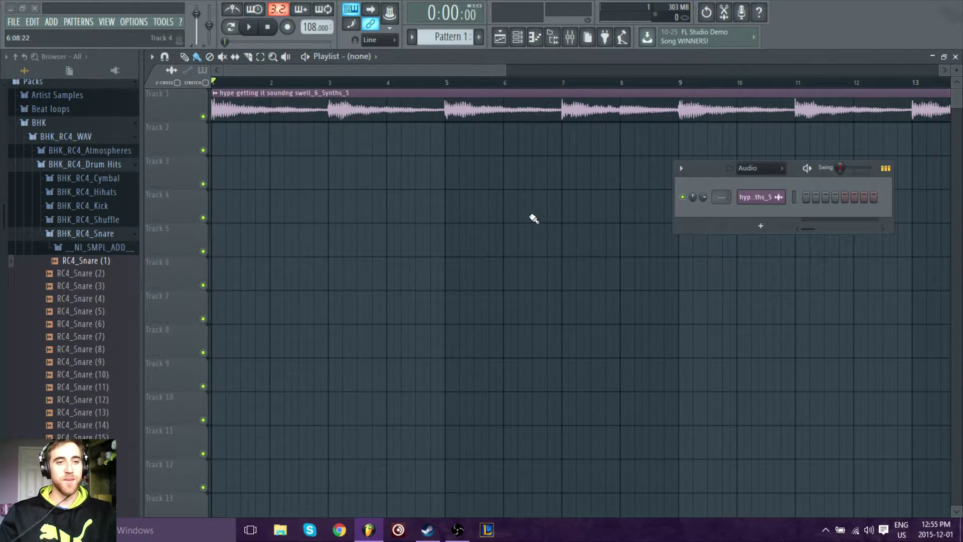
Step: Collapse the BHK folders, lower the Channel Rack, and play the synth loop once
click(116, 124)
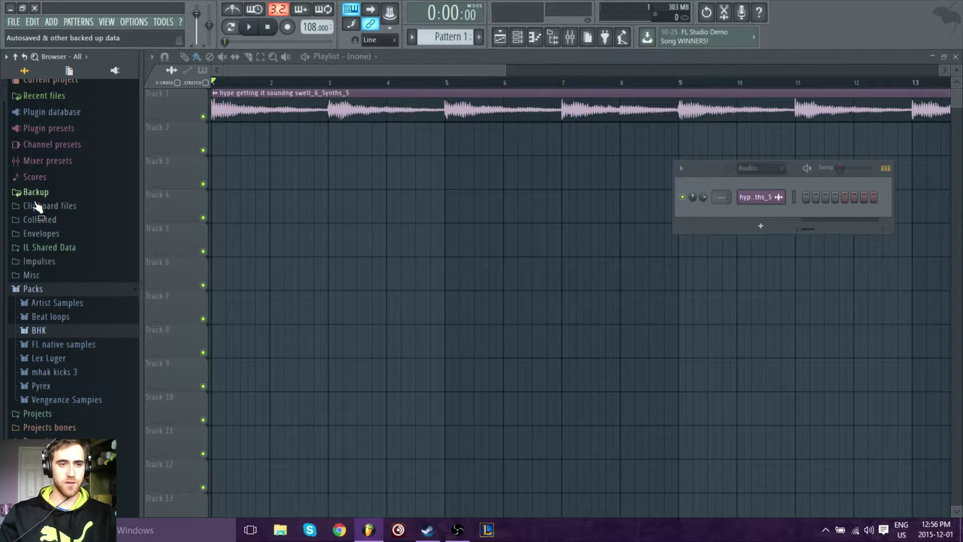
mouse_move(793, 172)
mouse_down()
mouse_move(744, 256)
mouse_move(785, 205)
mouse_up()
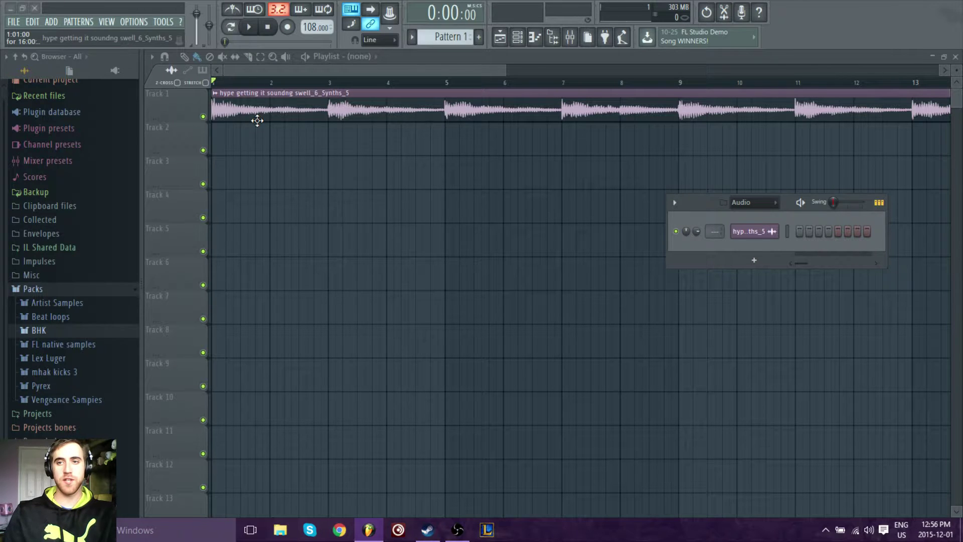
key(space)
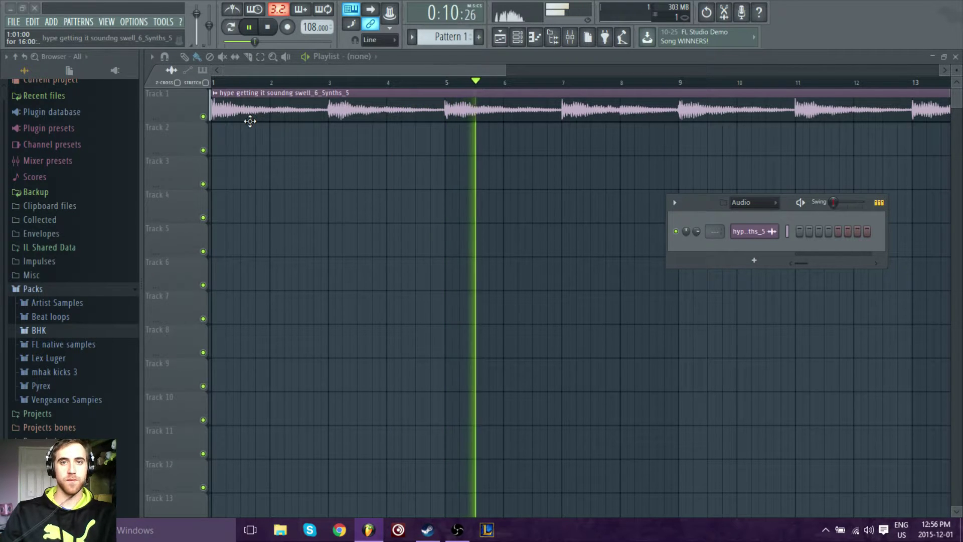
key(space)
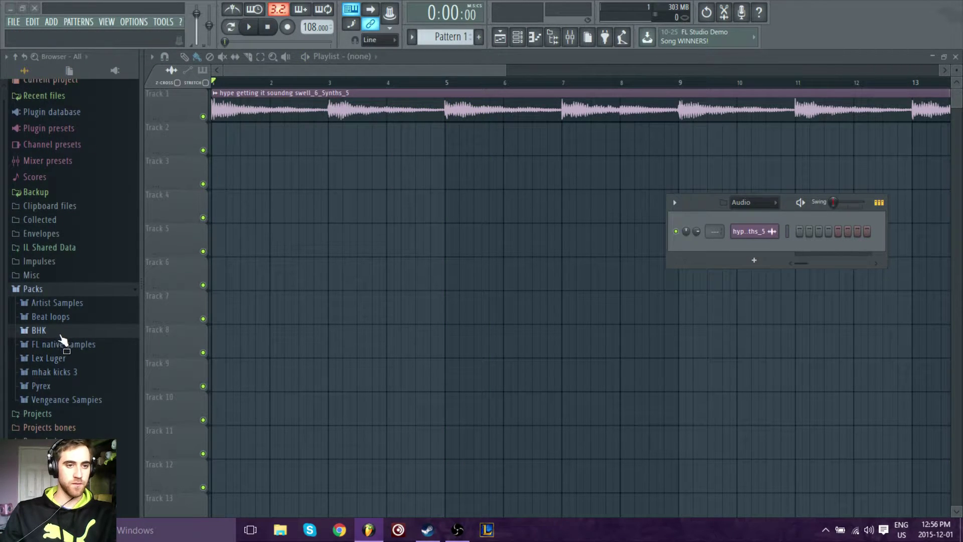
Step: Add an FPC drum sampler channel and move its window up and left
click(53, 22)
mouse_move(106, 34)
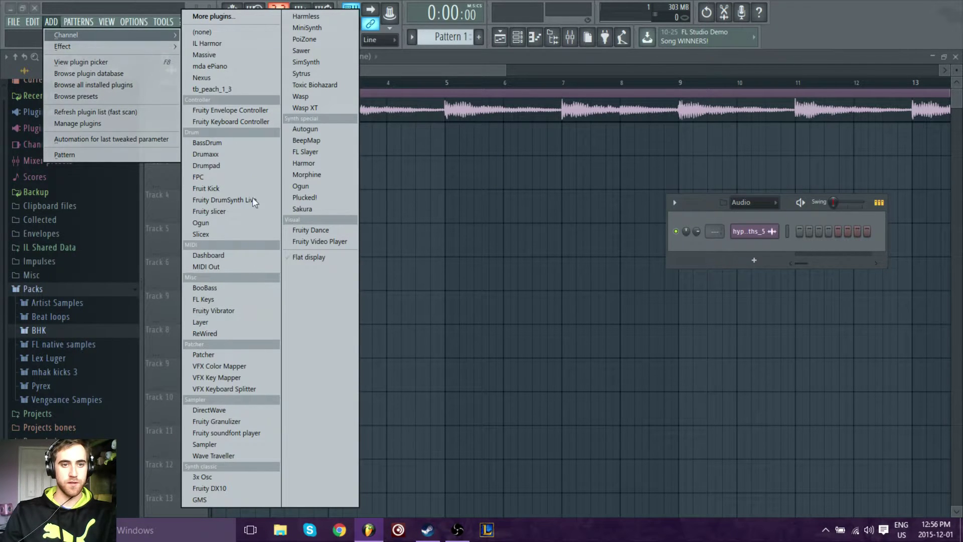
click(242, 178)
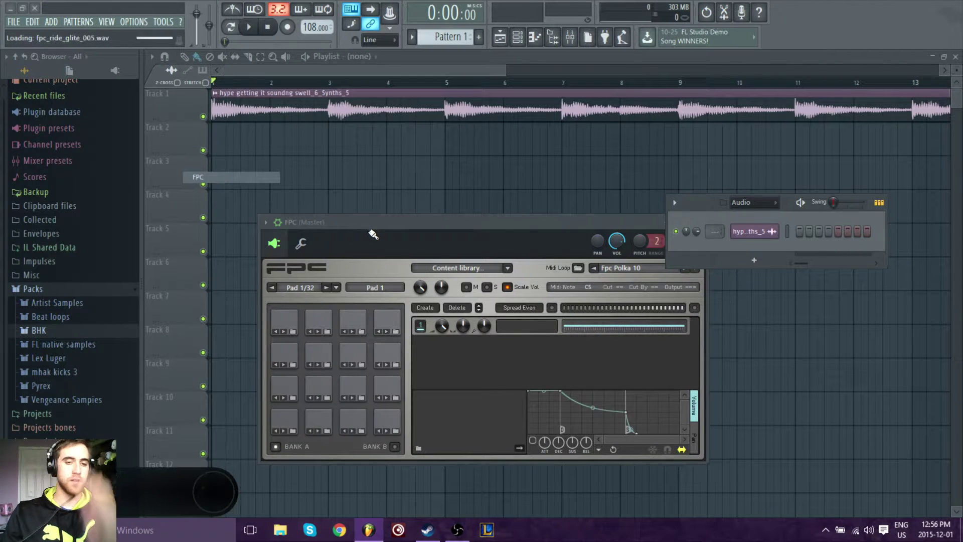
drag(373, 220, 355, 126)
Step: Audition the FPC pads, including Mid Tom, Pedal Hi Hat and Kick Drum
click(263, 220)
click(297, 220)
click(298, 256)
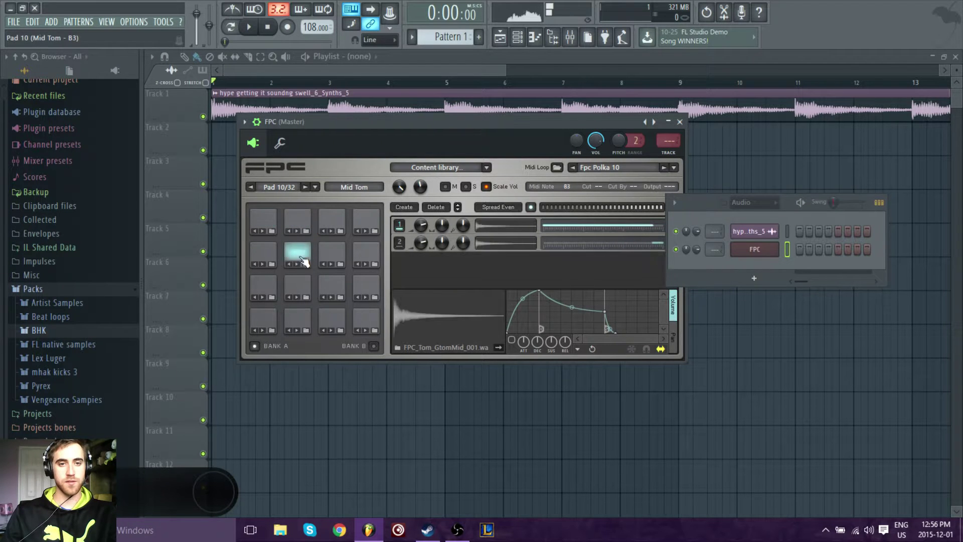
click(264, 260)
click(298, 285)
click(332, 285)
click(367, 285)
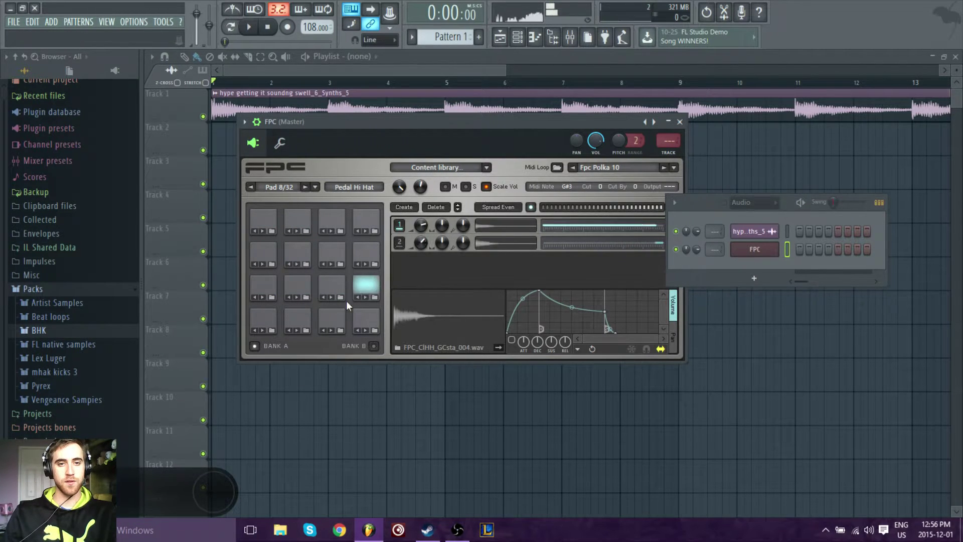
click(264, 319)
click(298, 321)
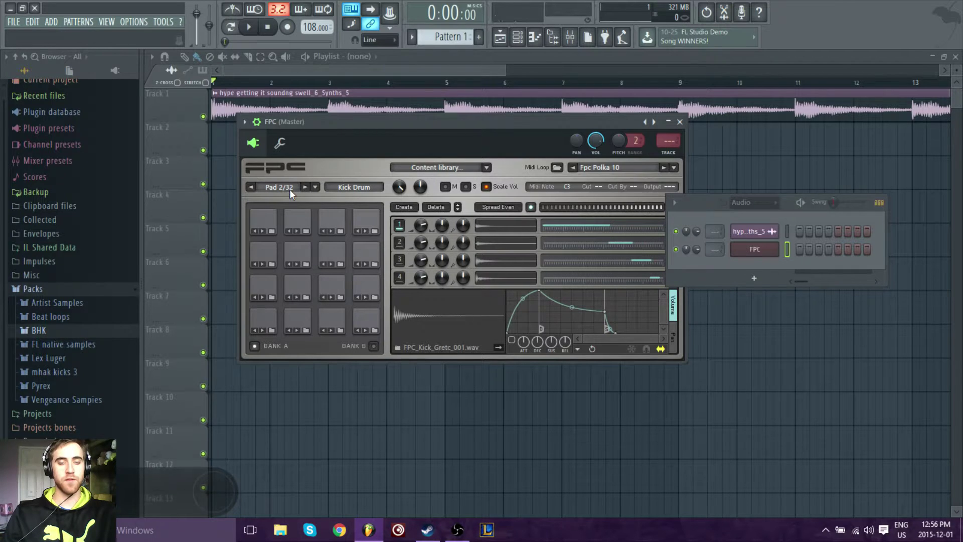
Step: Toggle the FPC detailed settings and open the plugin options menu
click(256, 121)
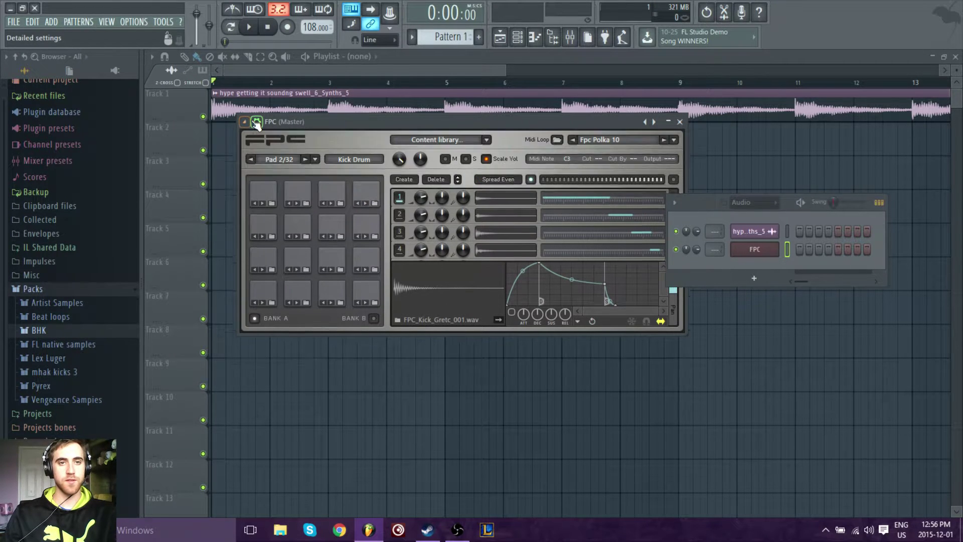
click(256, 122)
click(245, 122)
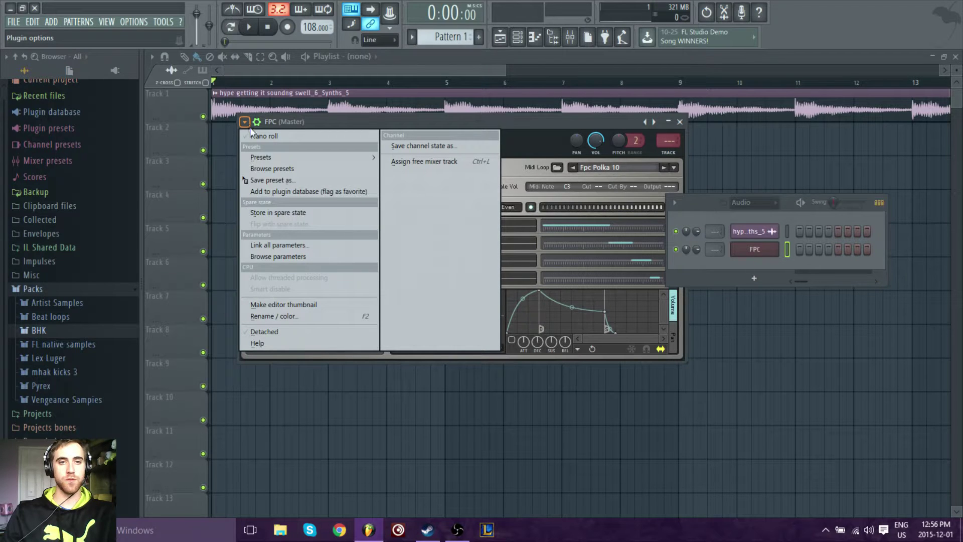
Step: Load the Empty preset into FPC, select pad 9, and reposition the FPC window
mouse_move(261, 157)
click(405, 170)
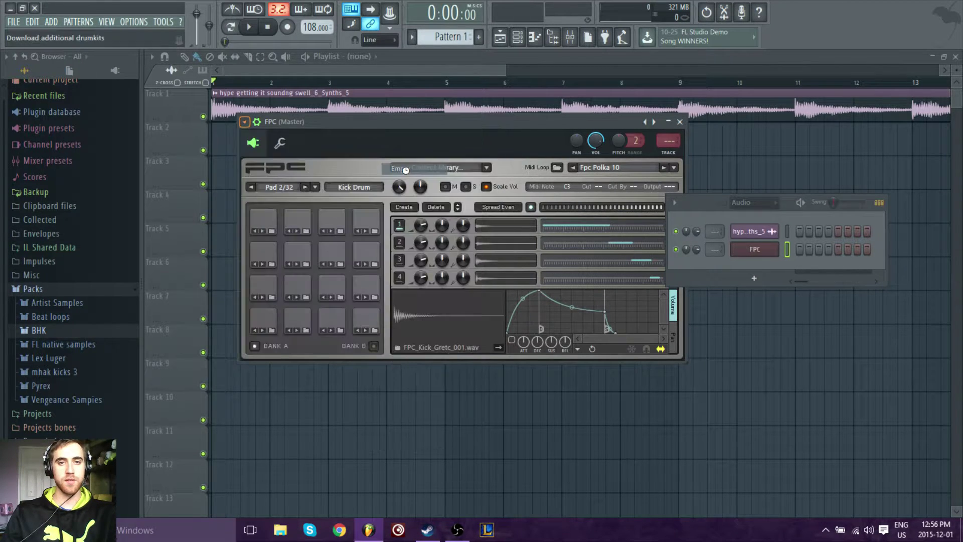
click(244, 123)
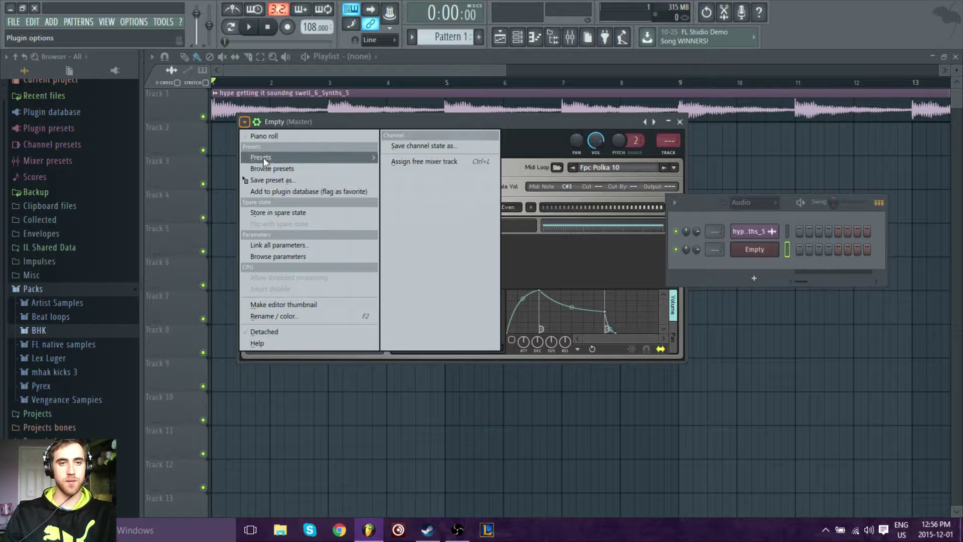
click(406, 167)
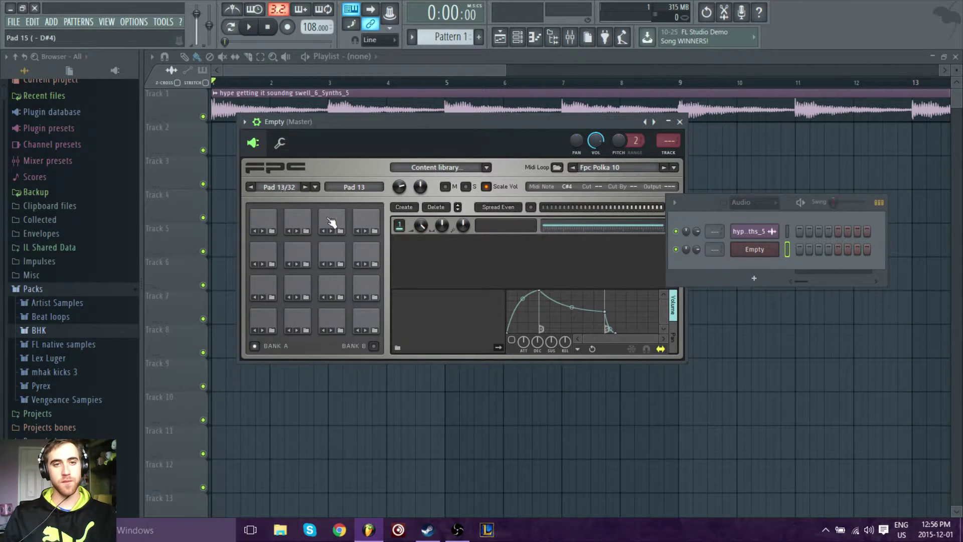
click(277, 252)
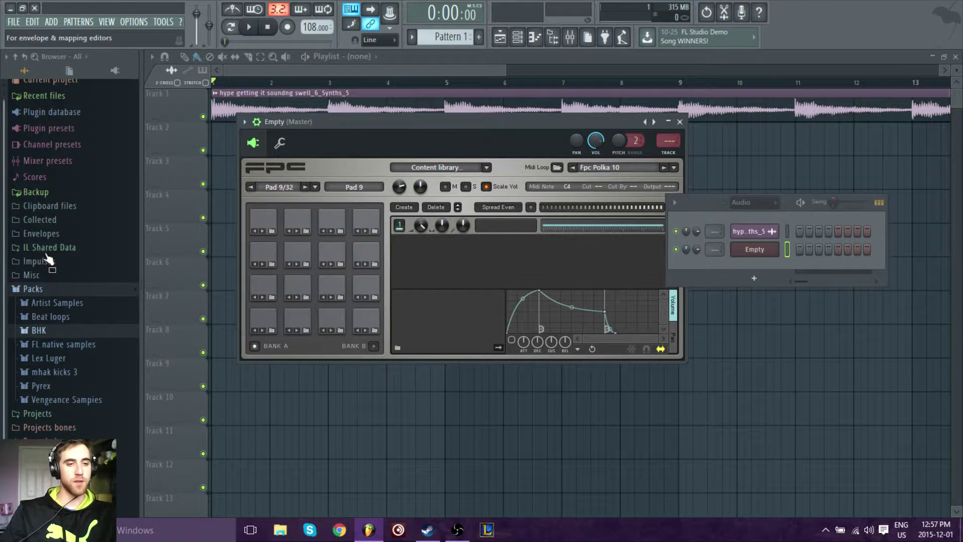
drag(344, 140, 341, 157)
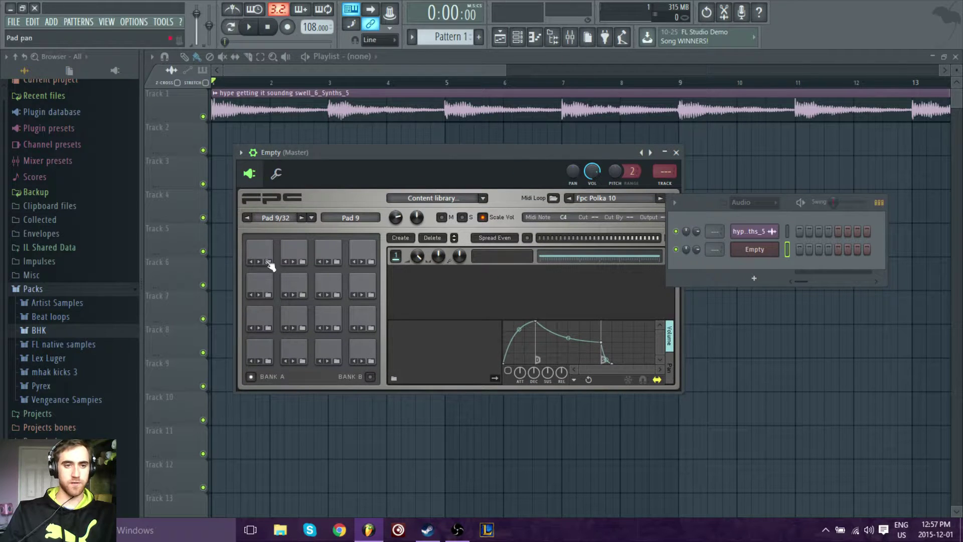
drag(270, 265, 95, 343)
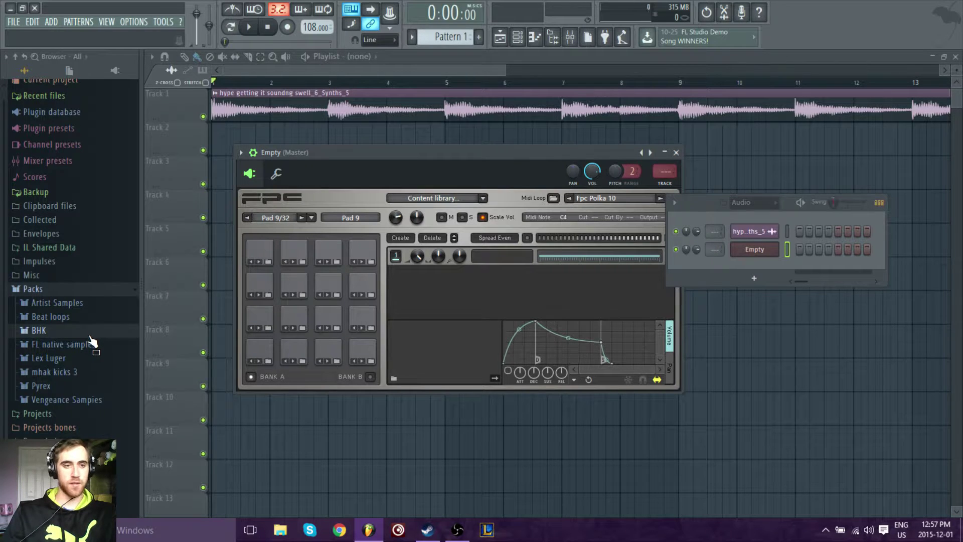
Step: Preview BHK_RC4_Kick samples with the song and load RC4_Kick (23) onto pad 13
drag(73, 334, 88, 299)
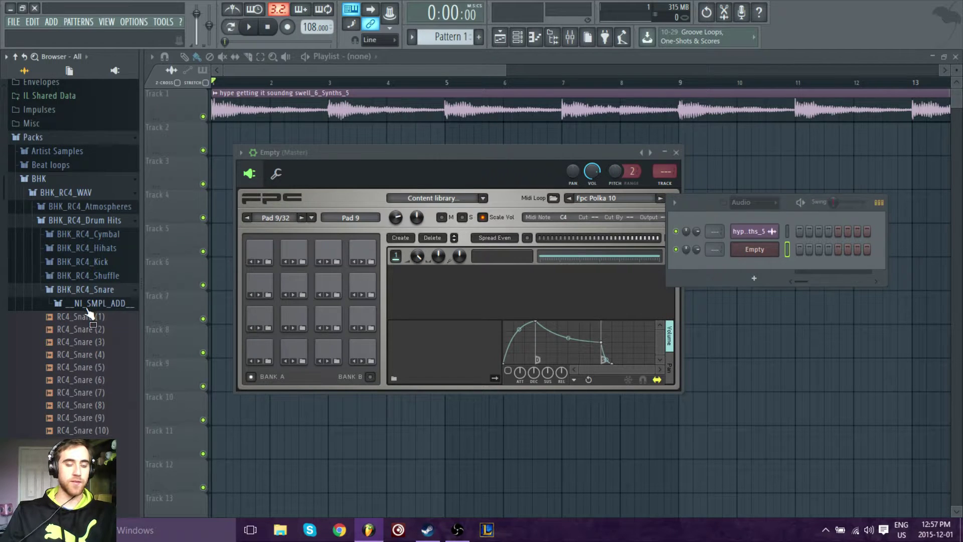
mouse_move(88, 309)
mouse_down()
mouse_move(78, 390)
mouse_move(84, 278)
mouse_up()
key(space)
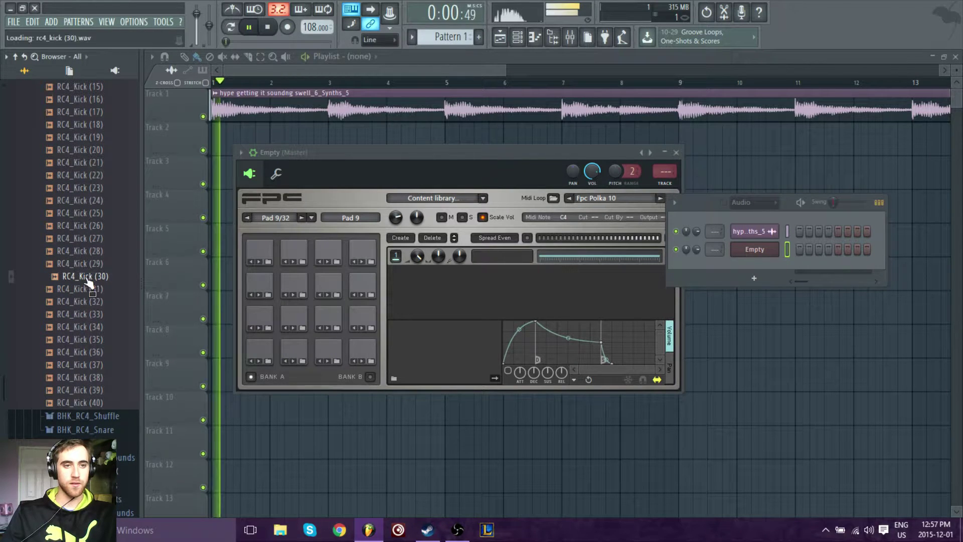
drag(85, 279, 89, 187)
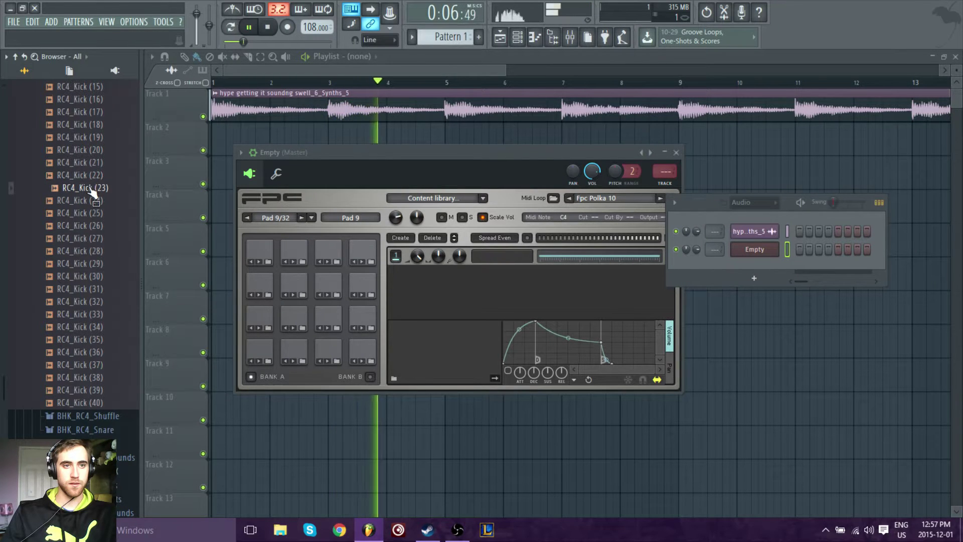
mouse_move(88, 184)
mouse_down()
mouse_move(94, 166)
mouse_move(264, 253)
mouse_up()
key(space)
scroll(45, 269, up, 10)
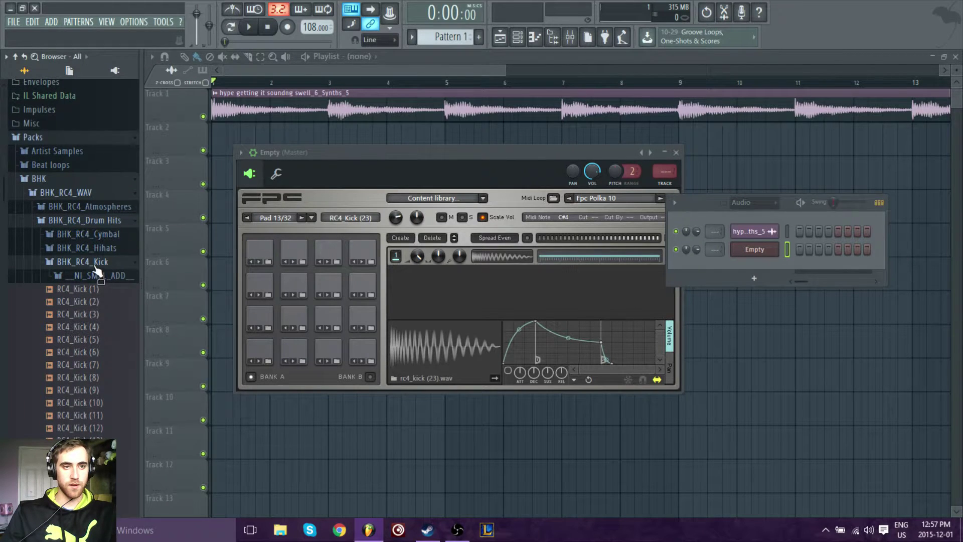
Step: Open the snare folder and audition RC4_Snare (11), (13), (18) and (34) with the song playing
click(95, 262)
click(106, 290)
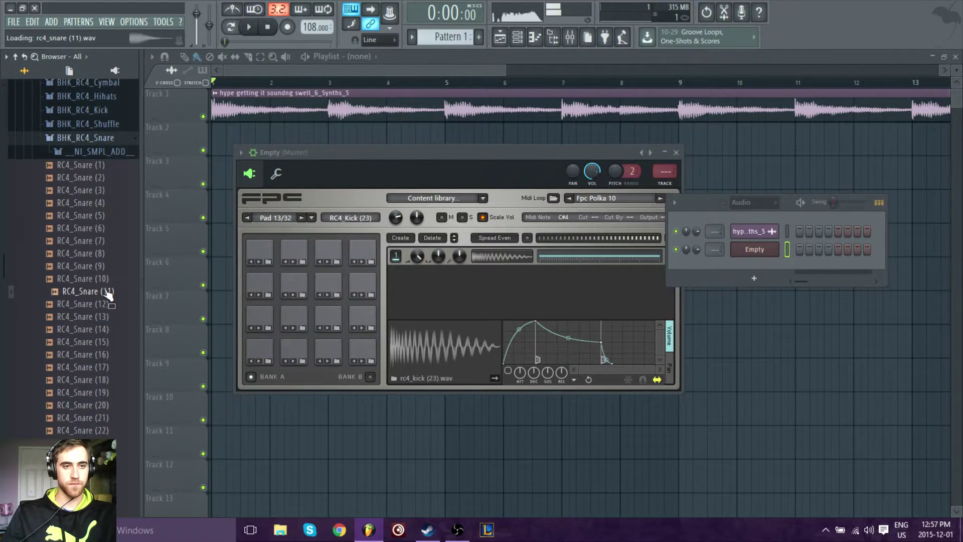
click(106, 294)
key(space)
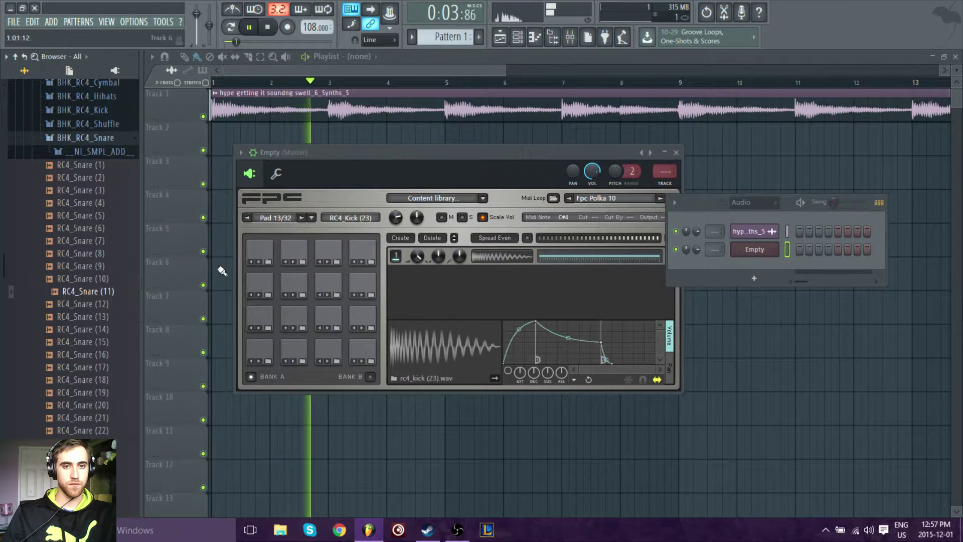
click(259, 251)
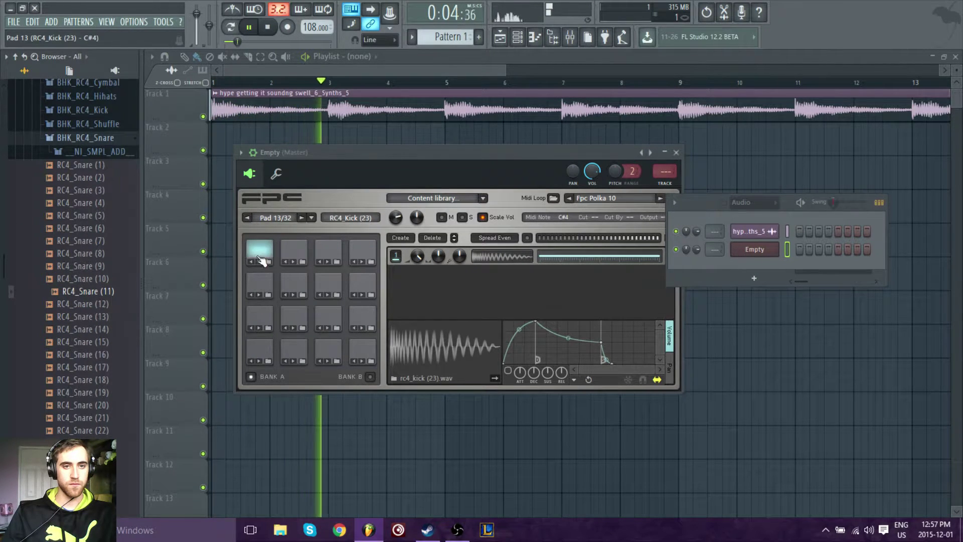
click(114, 316)
click(107, 332)
click(107, 355)
click(108, 380)
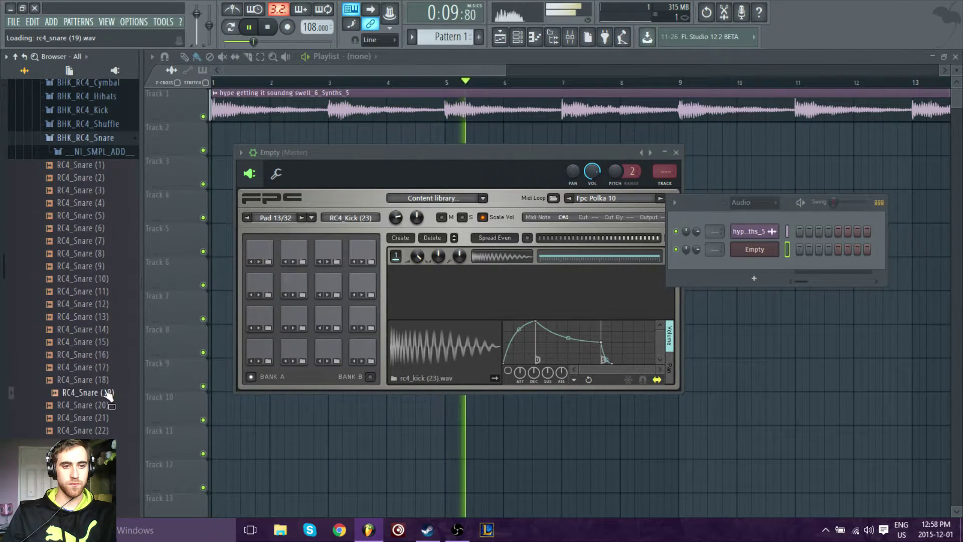
scroll(108, 381, down, 6)
click(107, 375)
click(110, 354)
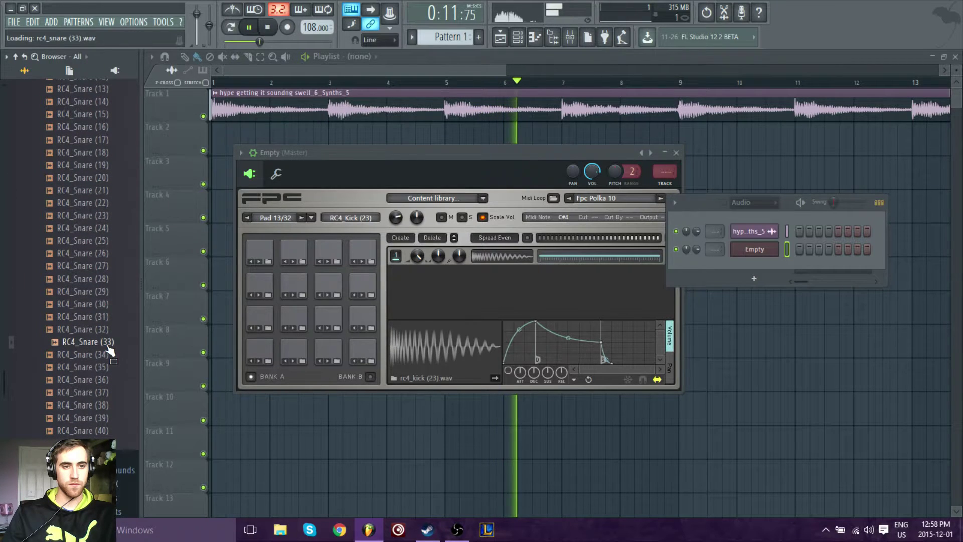
Step: Compare nearby snares, load RC4_Snare (32) onto FPC pad 14, and stop playback
key(Up)
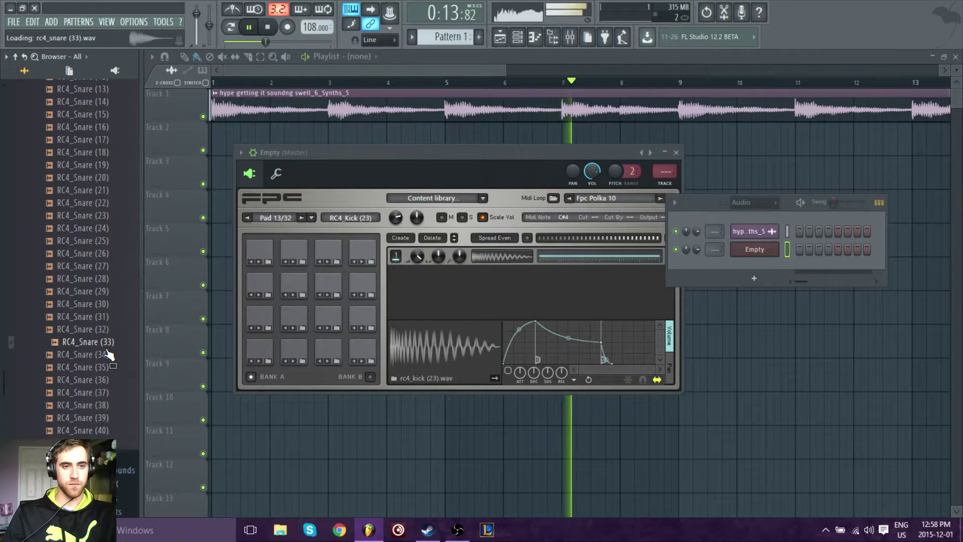
key(Up)
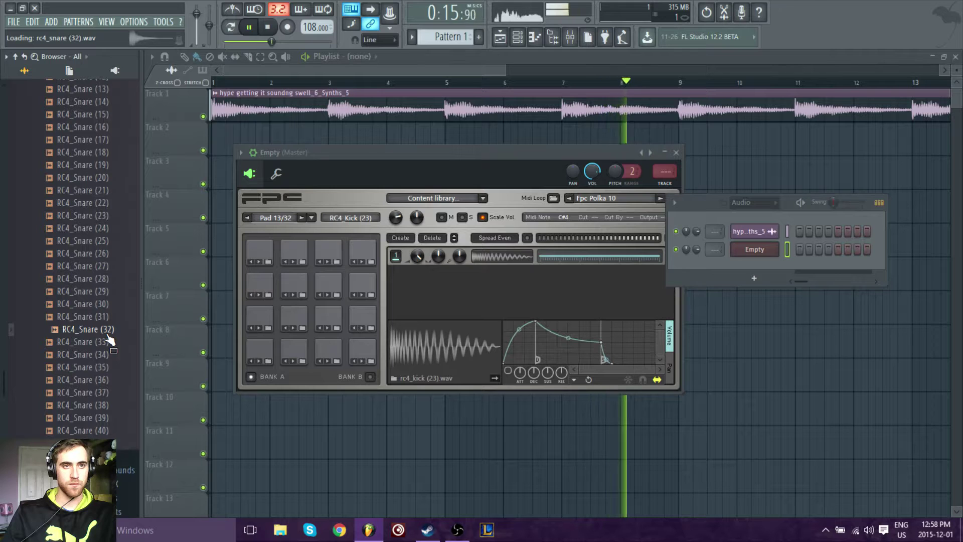
click(108, 317)
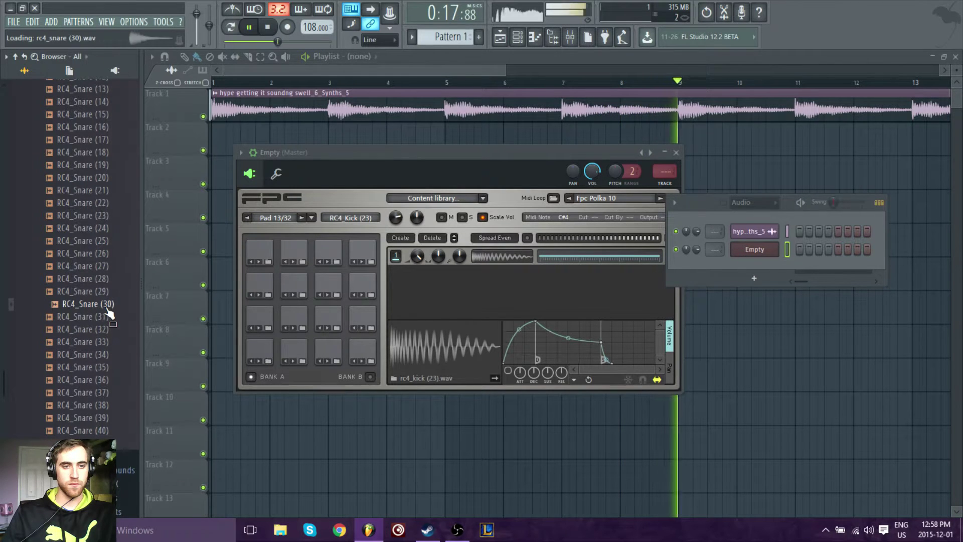
click(102, 391)
click(102, 417)
click(102, 368)
click(106, 343)
click(106, 331)
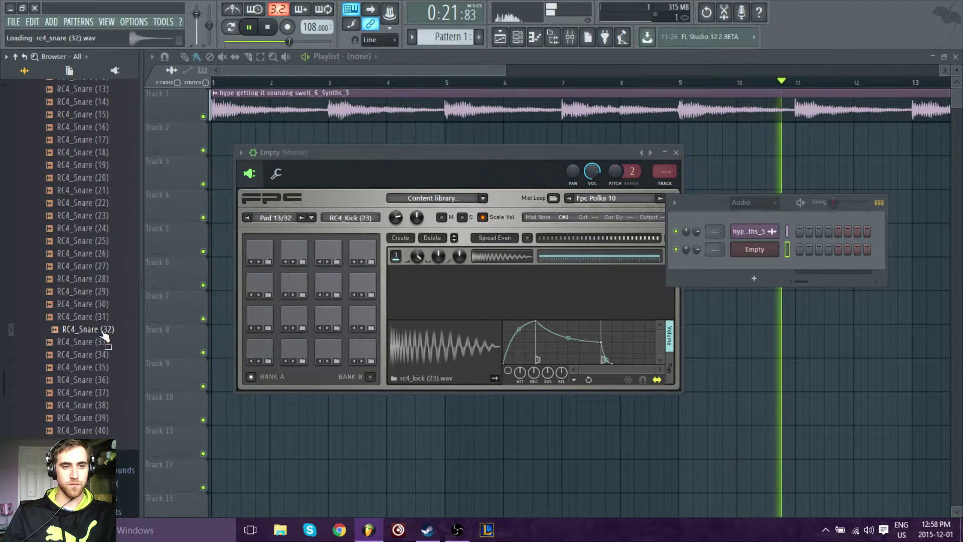
drag(108, 341, 294, 255)
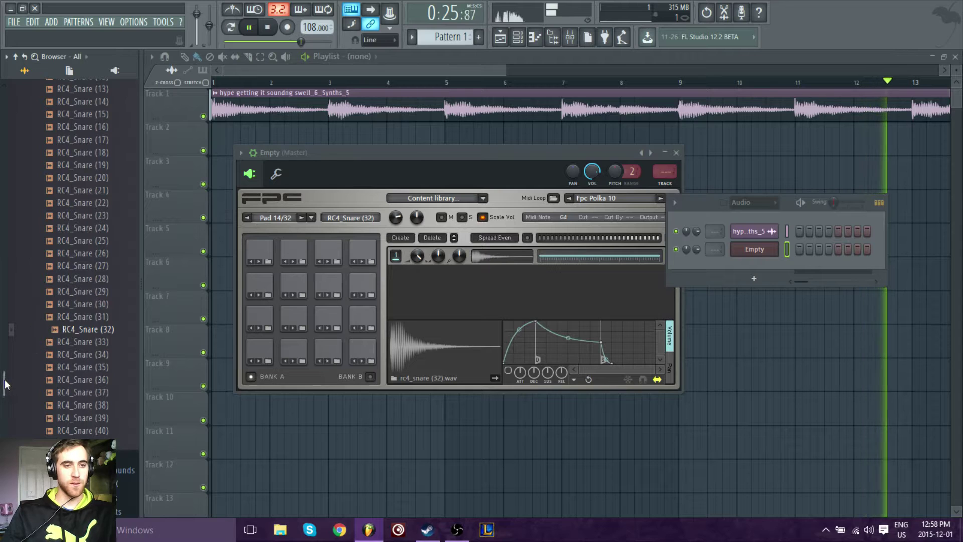
scroll(45, 301, up, 10)
click(87, 184)
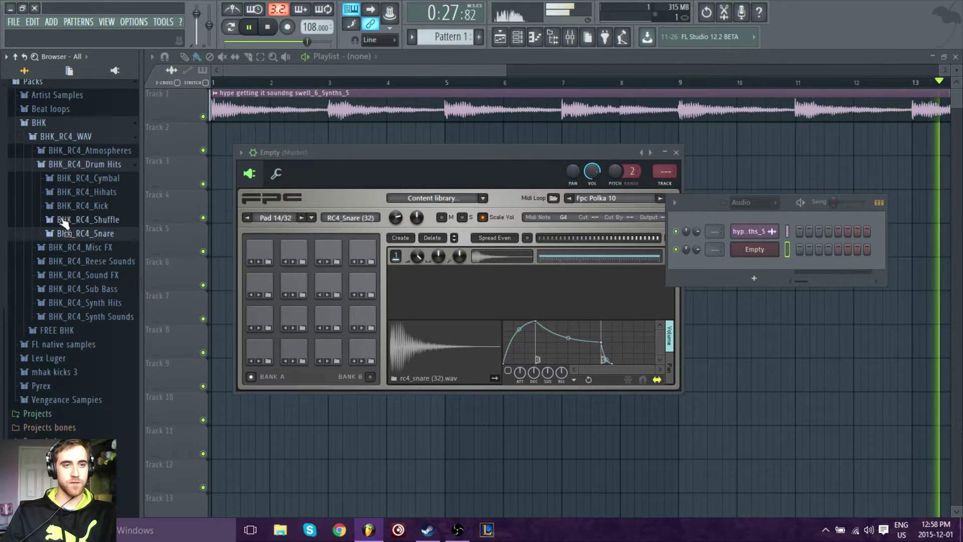
key(space)
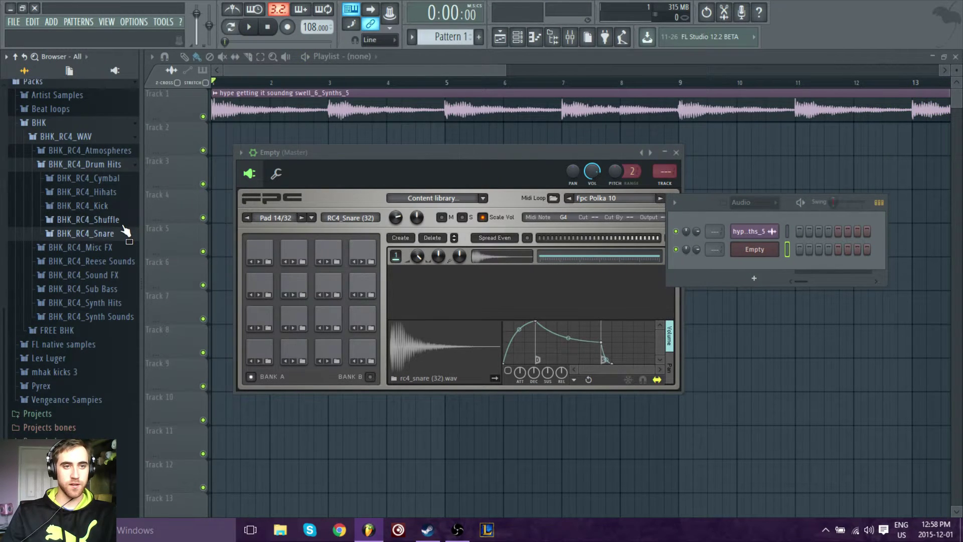
Step: Preview hi-hat samples (8)–(10) and load RC4_Hihat (9) onto FPC pad 9
click(98, 193)
click(97, 320)
scroll(96, 302, down, 3)
click(95, 232)
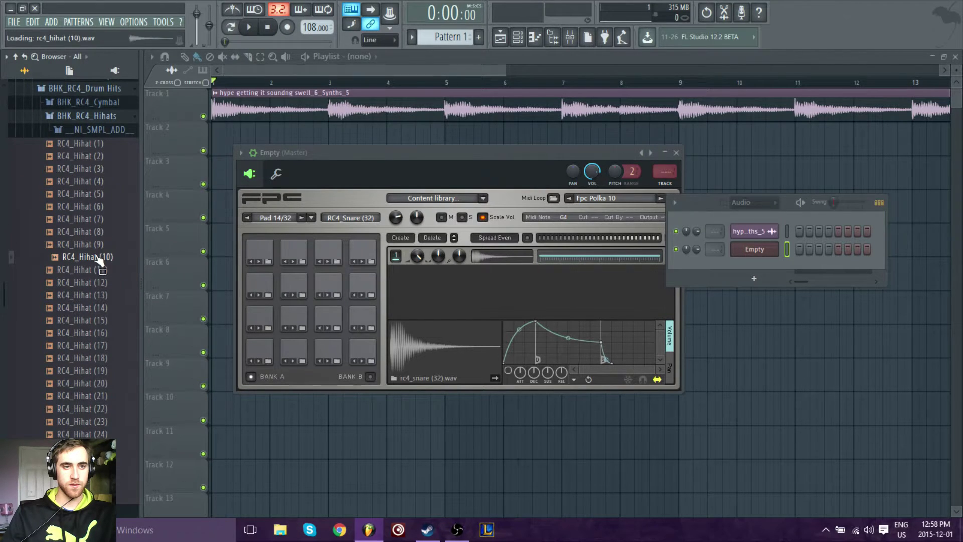
click(100, 259)
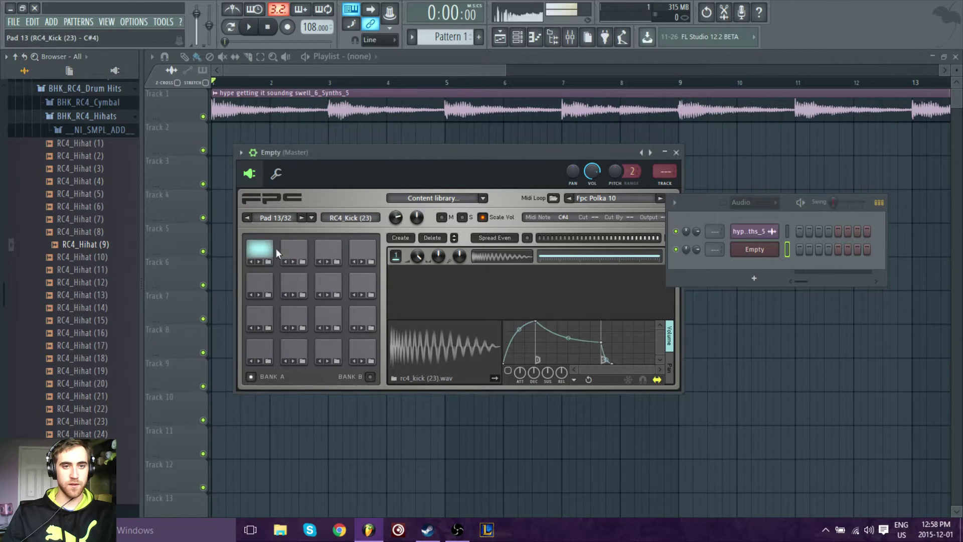
click(287, 256)
drag(99, 244, 262, 280)
mouse_move(96, 269)
mouse_down()
mouse_move(104, 279)
mouse_move(294, 292)
mouse_up()
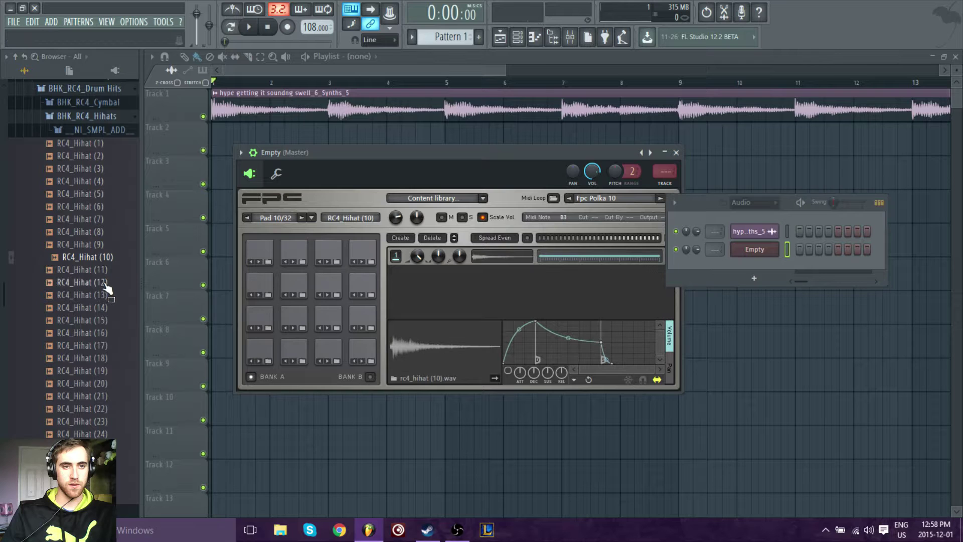
Step: Audition hi-hats (13)–(21) and load RC4_Hihat (21) onto pad 11
drag(111, 294, 104, 301)
click(103, 320)
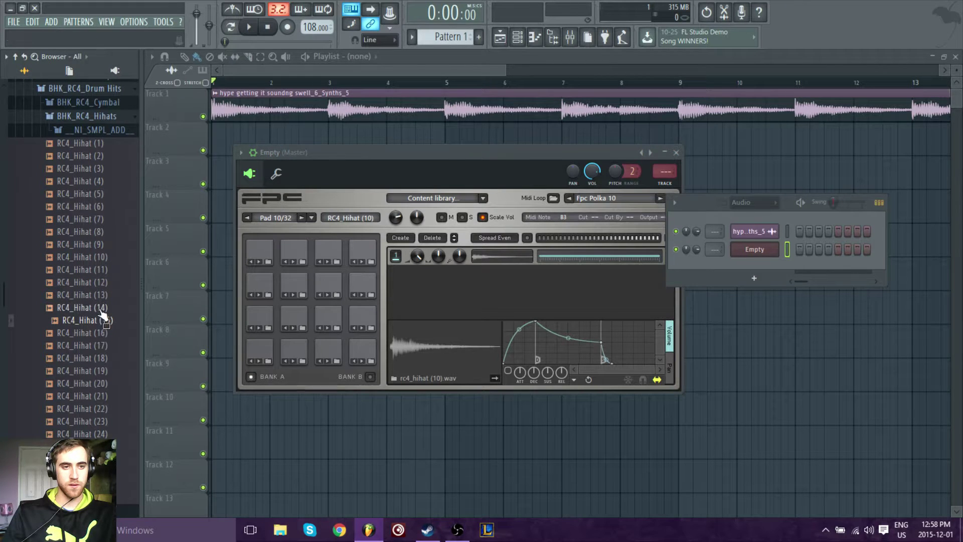
click(100, 332)
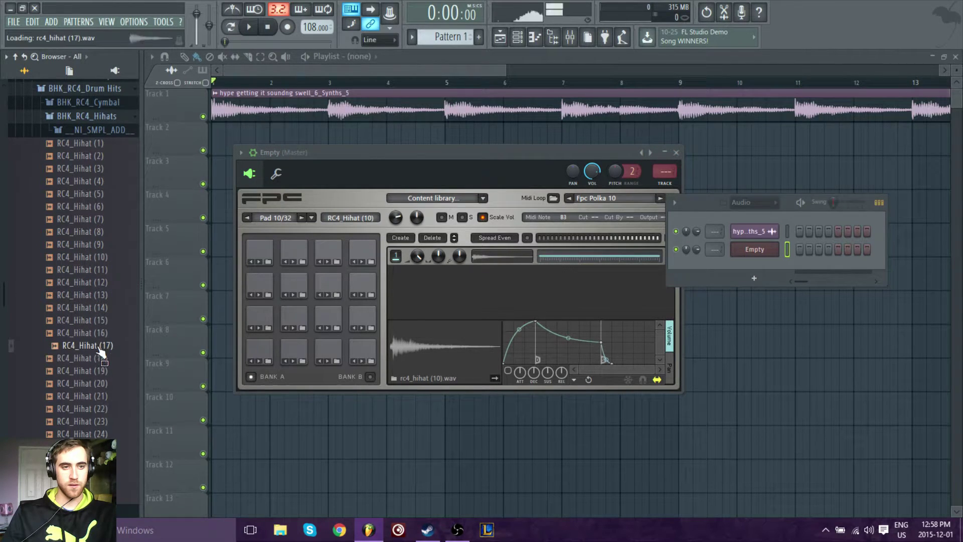
click(100, 371)
click(99, 385)
drag(102, 408, 331, 292)
Step: Play the hi-hat, kick and snare pads to compare them
click(293, 286)
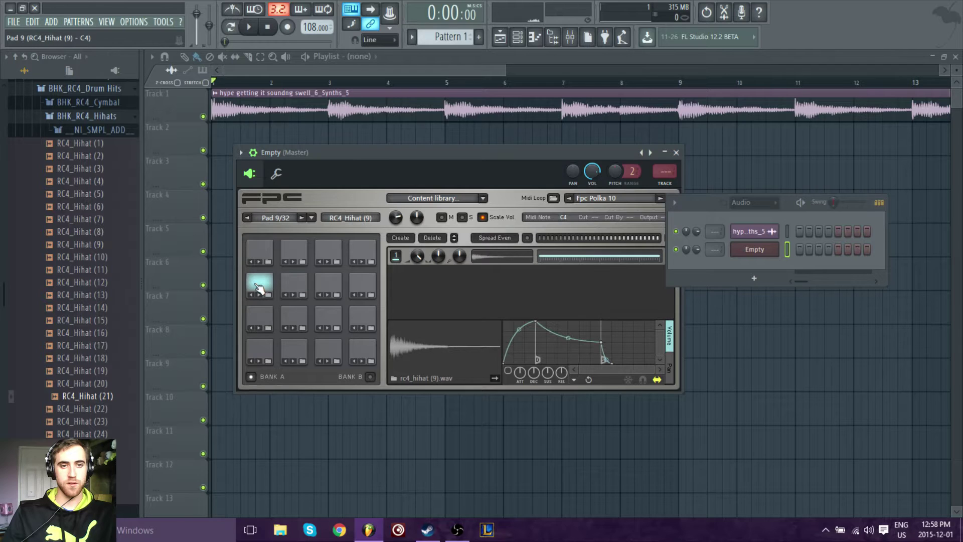
click(260, 294)
click(260, 250)
click(296, 252)
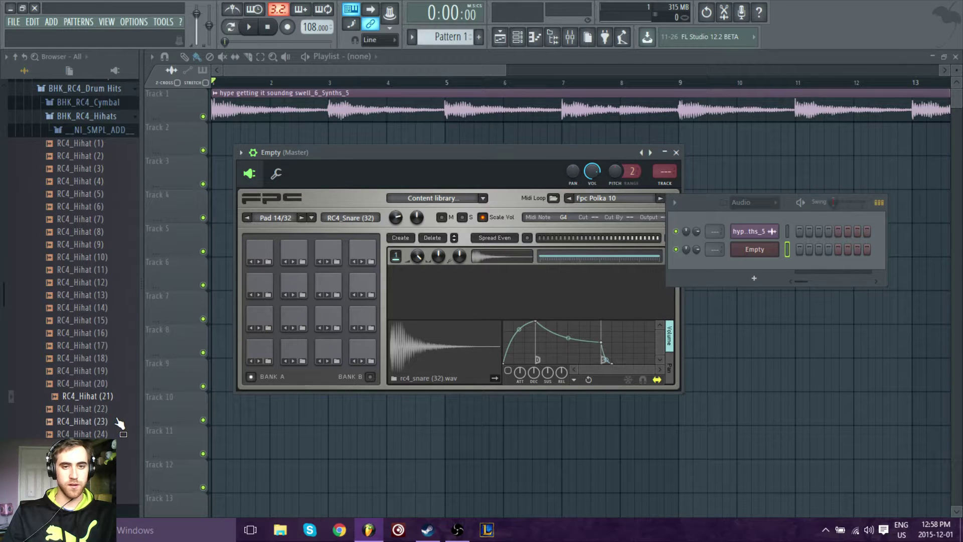
Step: Switch to the cymbal folder and audition RC4_Ride Cym (12)–(14) against the song
click(113, 116)
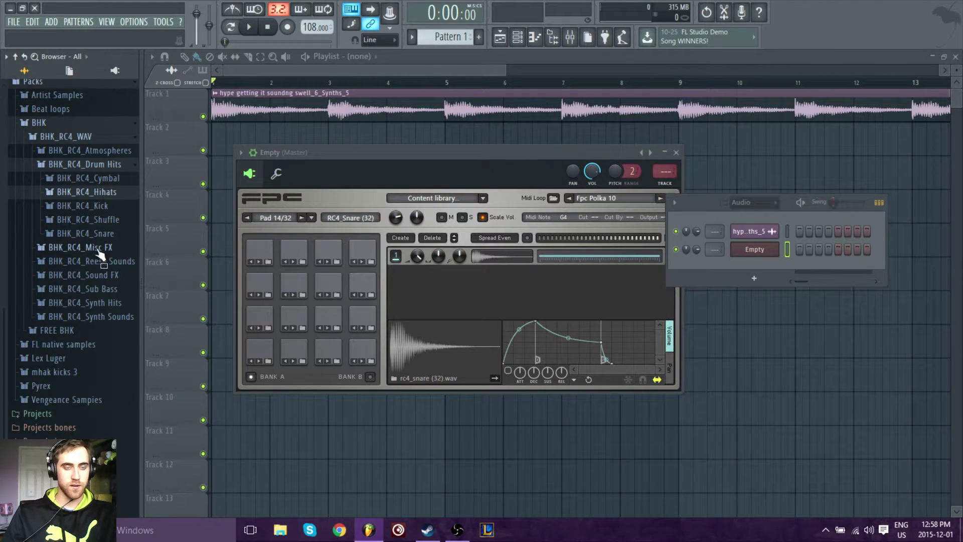
click(111, 179)
scroll(91, 246, down, 3)
scroll(113, 272, up, 5)
drag(105, 256, 111, 366)
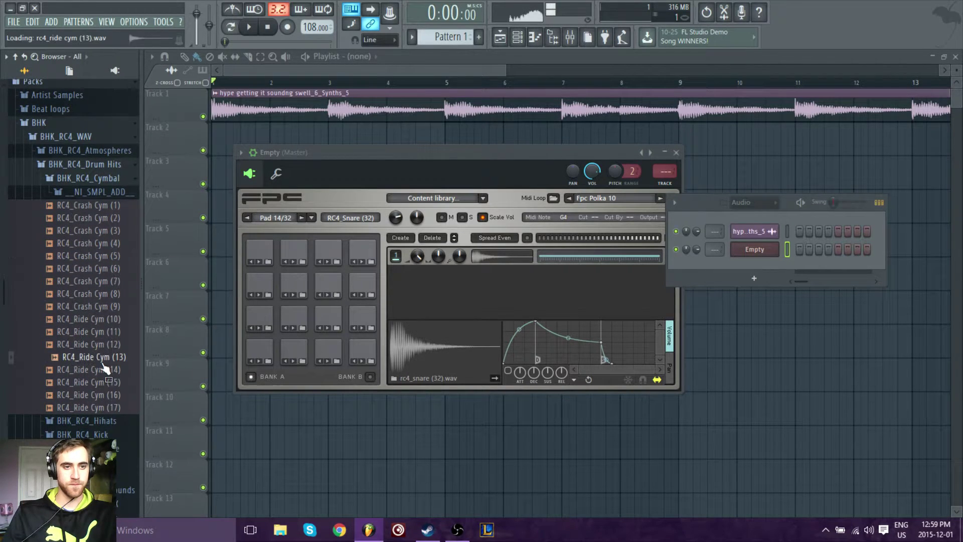
click(100, 346)
key(space)
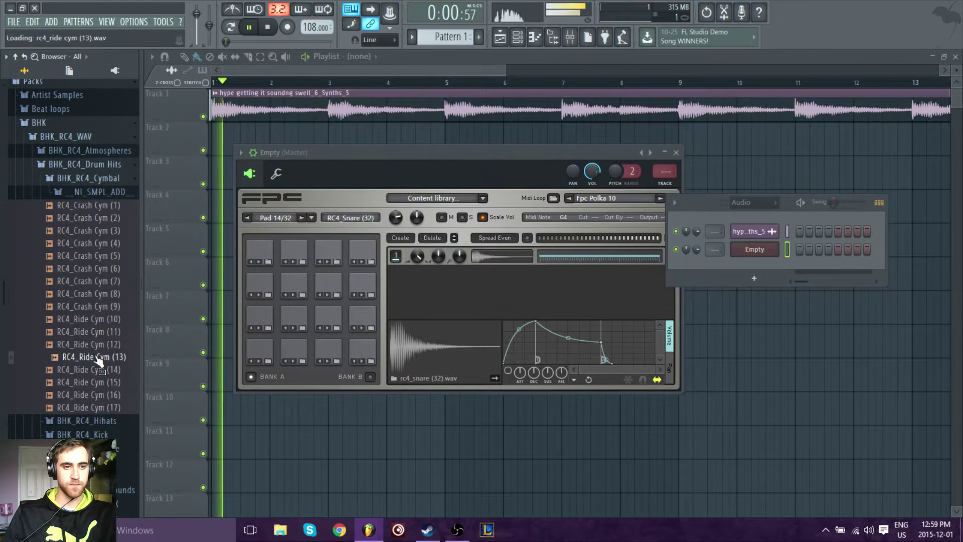
click(99, 362)
key(space)
drag(98, 371, 369, 315)
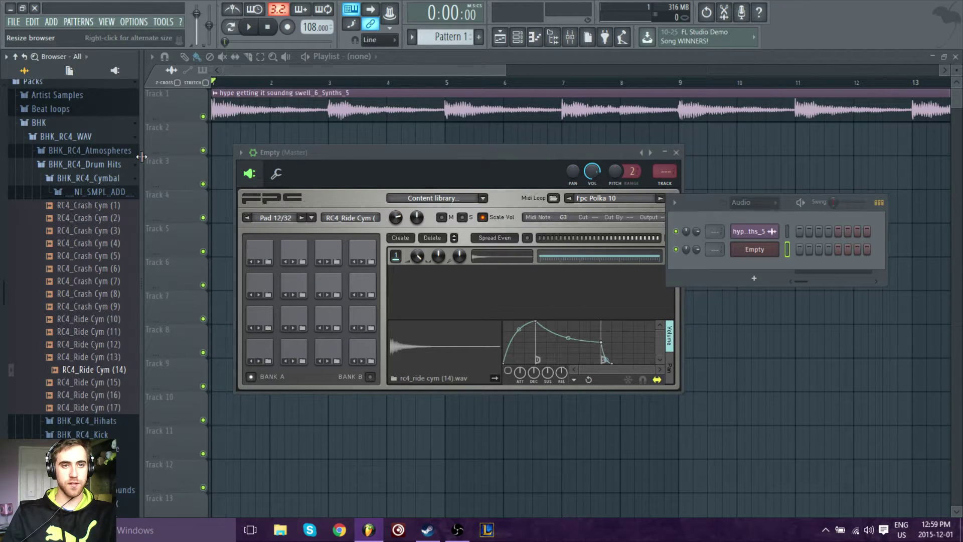
click(255, 252)
click(292, 250)
click(261, 286)
click(294, 290)
click(351, 284)
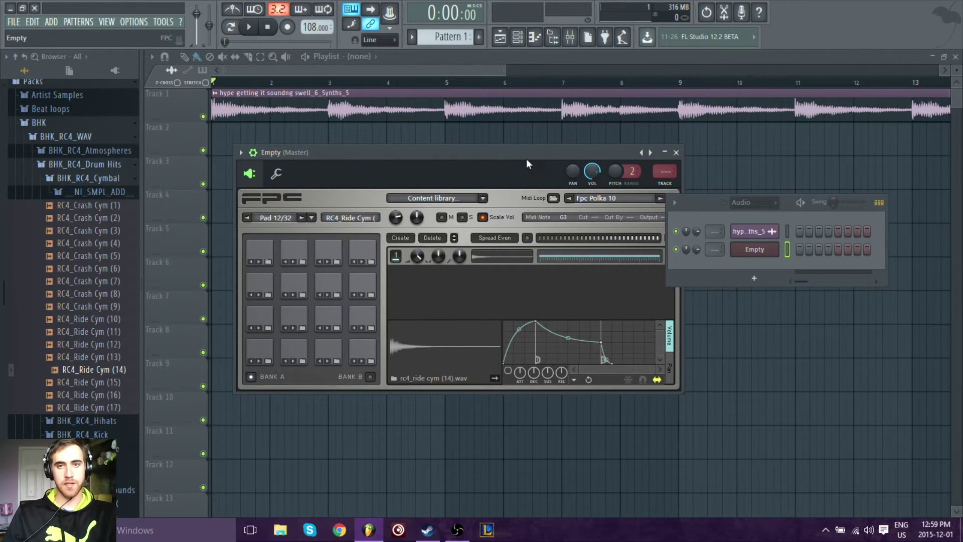
mouse_move(524, 167)
mouse_down()
mouse_move(497, 178)
mouse_move(524, 168)
mouse_up()
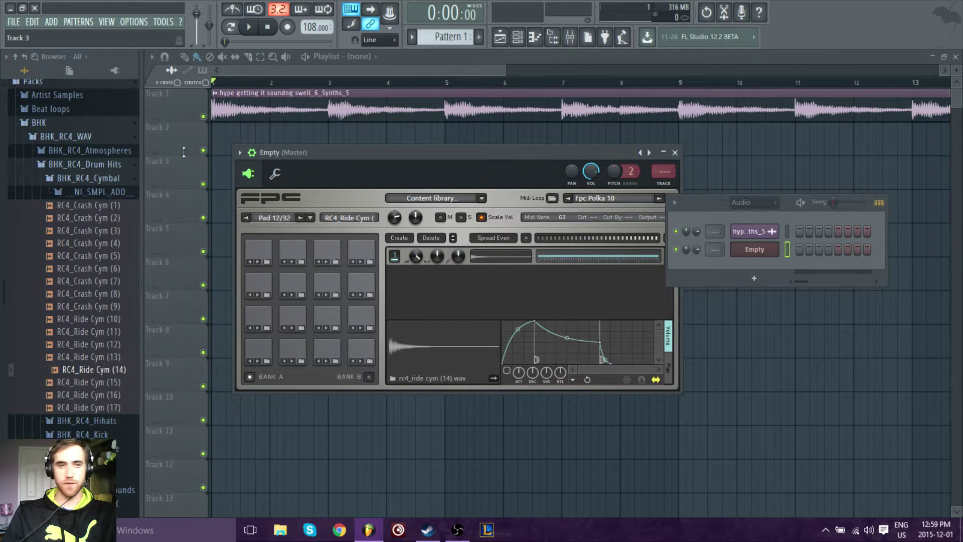
click(239, 153)
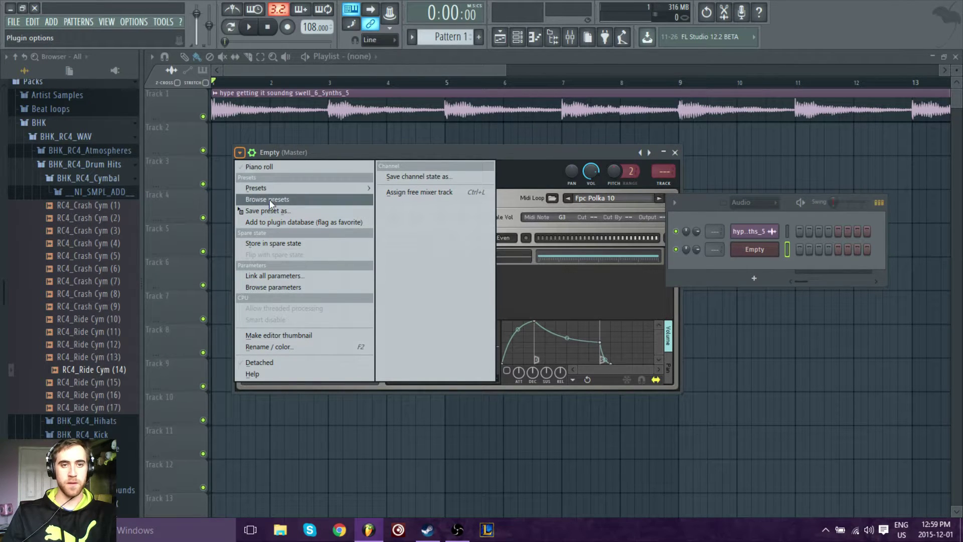
mouse_move(256, 188)
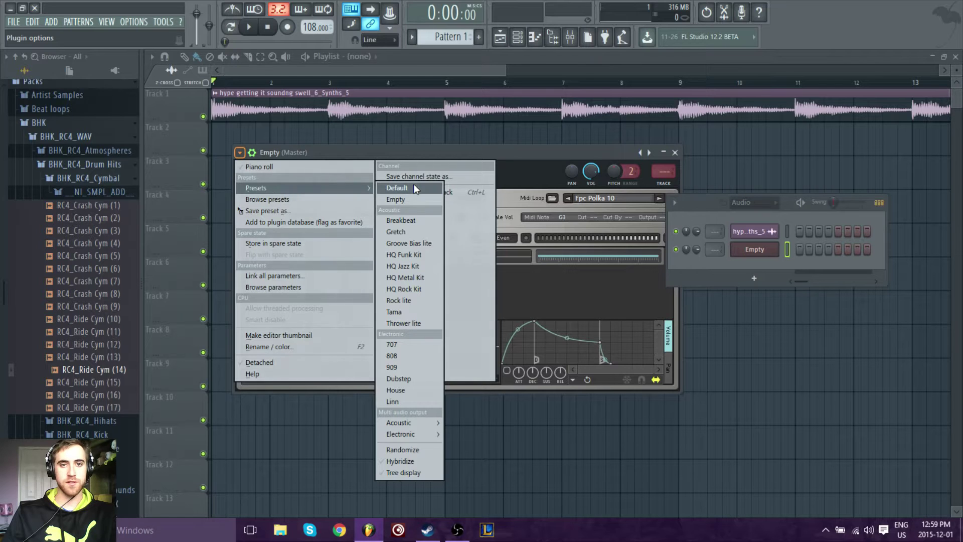
click(422, 239)
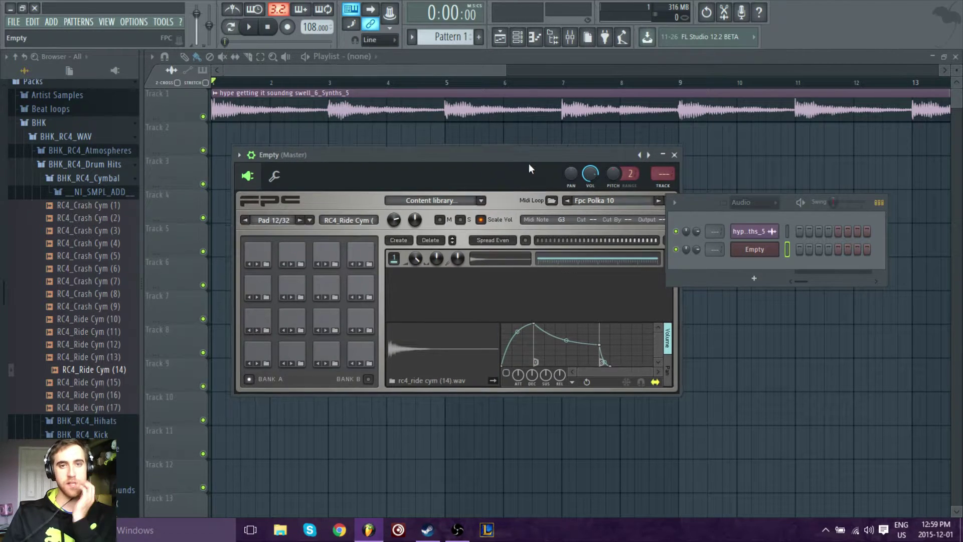
Step: Rearrange the FPC and Channel Rack windows, then briefly open and close the Mixer
drag(530, 163, 525, 195)
mouse_move(694, 199)
mouse_down()
mouse_move(830, 145)
mouse_move(769, 144)
mouse_move(732, 129)
mouse_up()
mouse_move(489, 183)
mouse_down()
mouse_move(512, 149)
mouse_move(496, 161)
mouse_up()
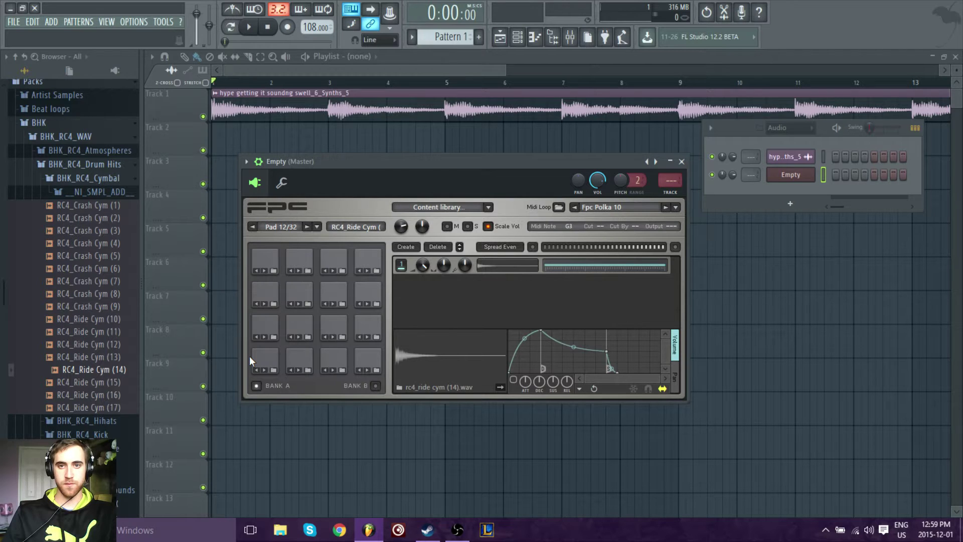
click(571, 37)
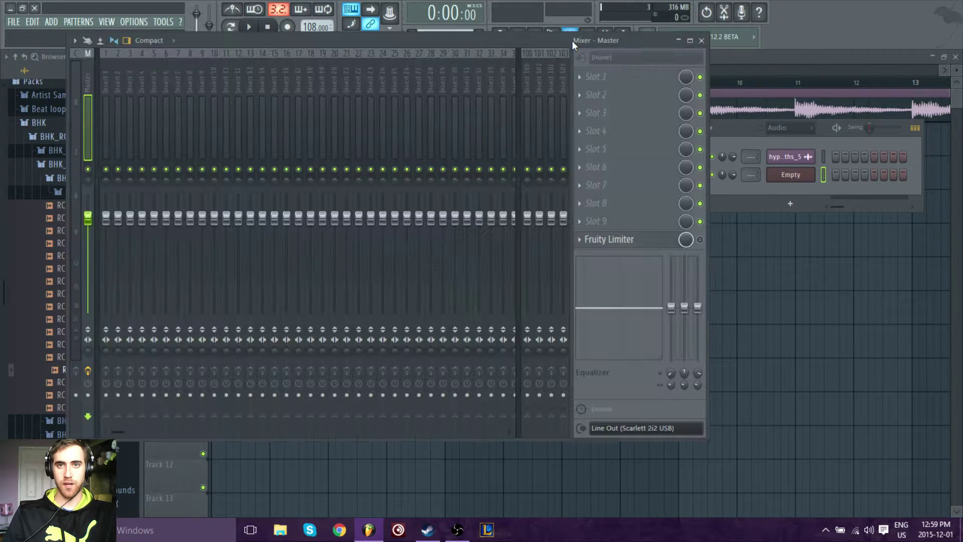
drag(481, 43, 600, 107)
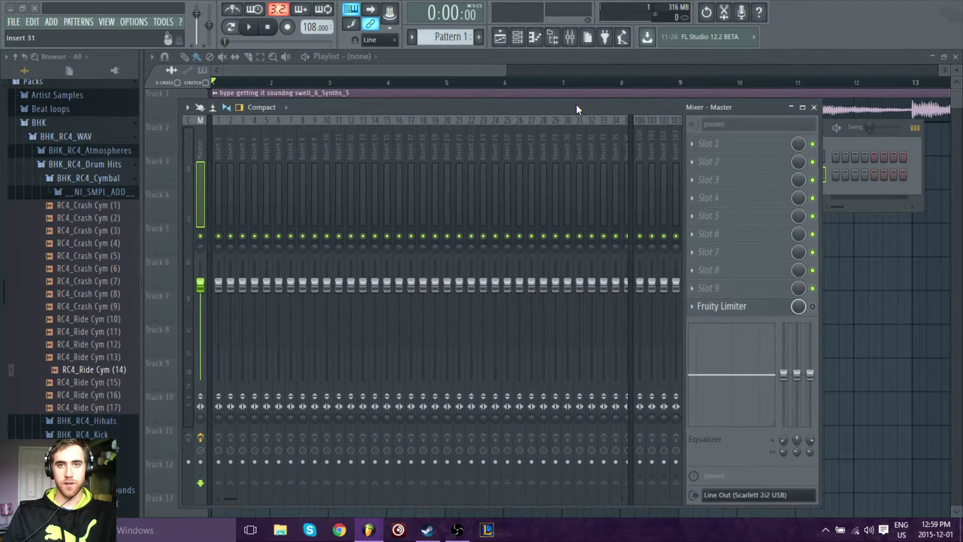
click(815, 106)
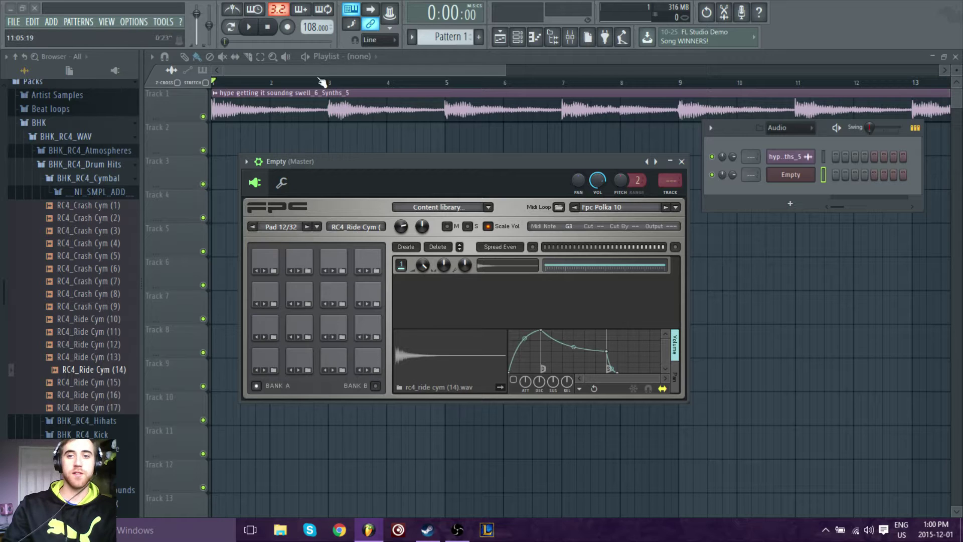
Step: Route the drum channel to mixer track 5 and check it in the Mixer
drag(672, 180, 671, 170)
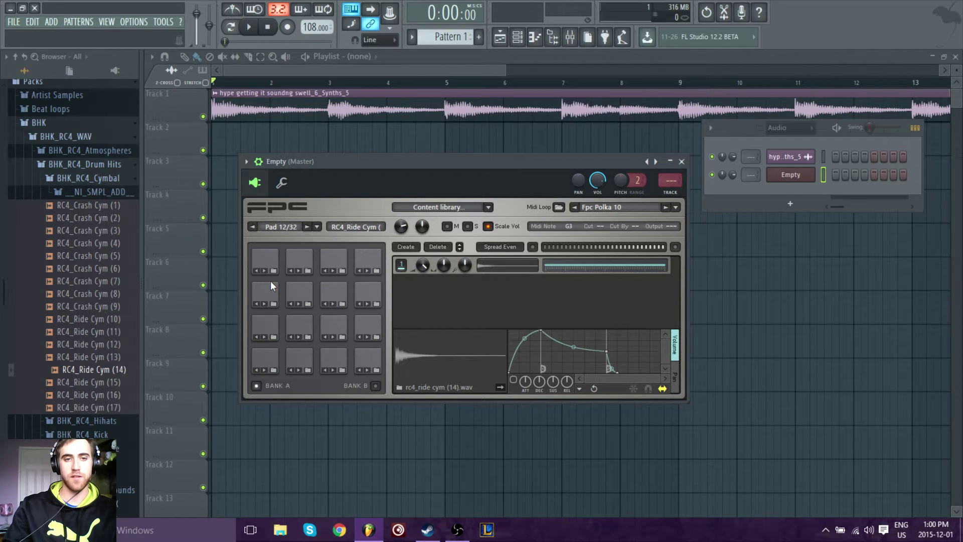
click(681, 161)
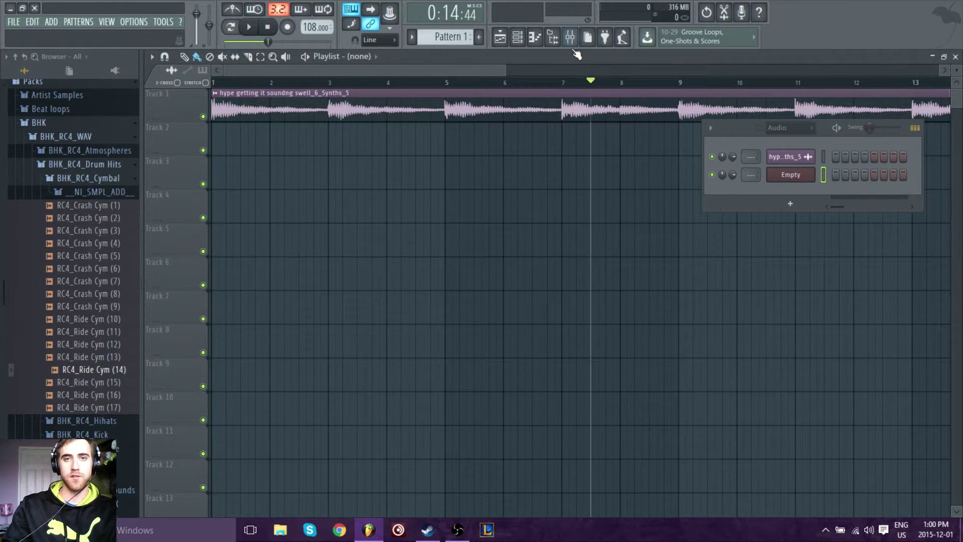
click(579, 40)
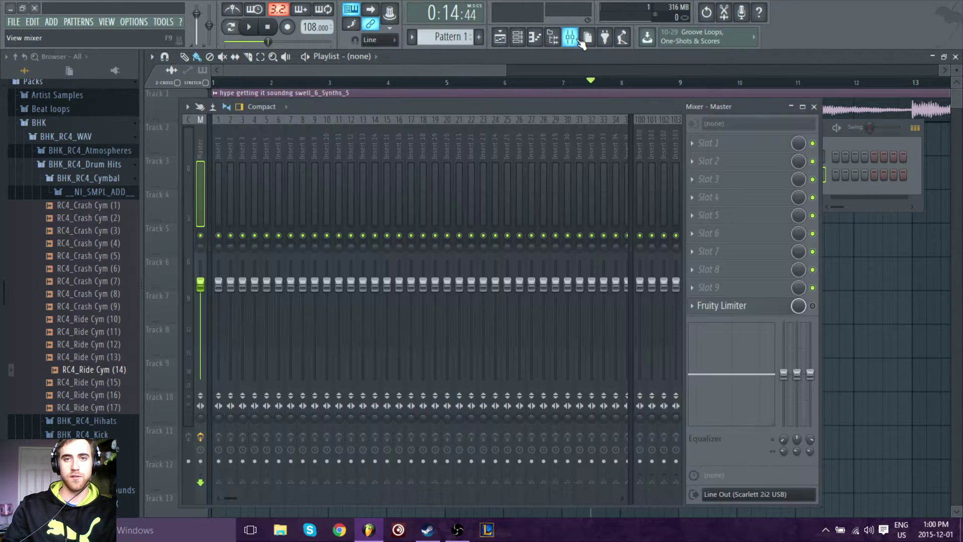
click(814, 107)
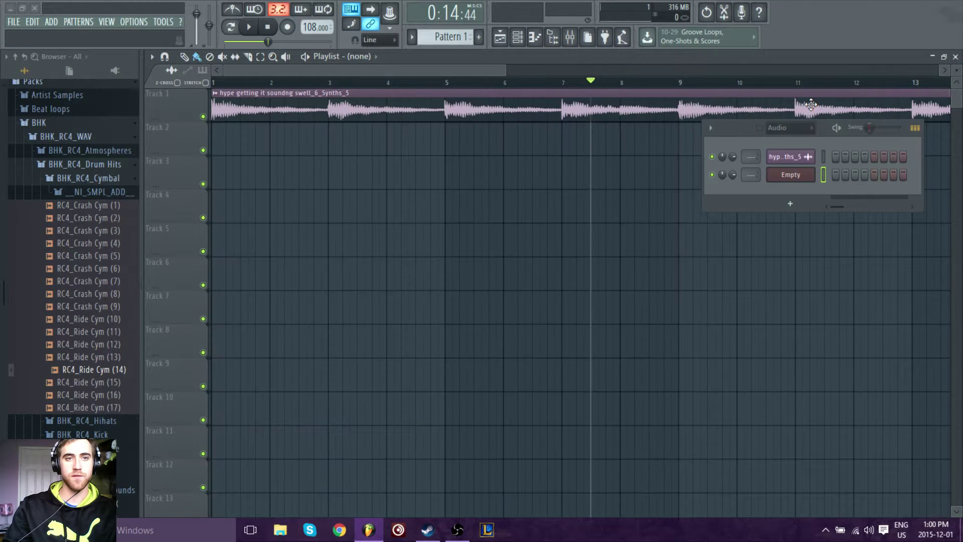
Step: Reopen FPC and audition the kick and snare pads
click(804, 176)
click(270, 261)
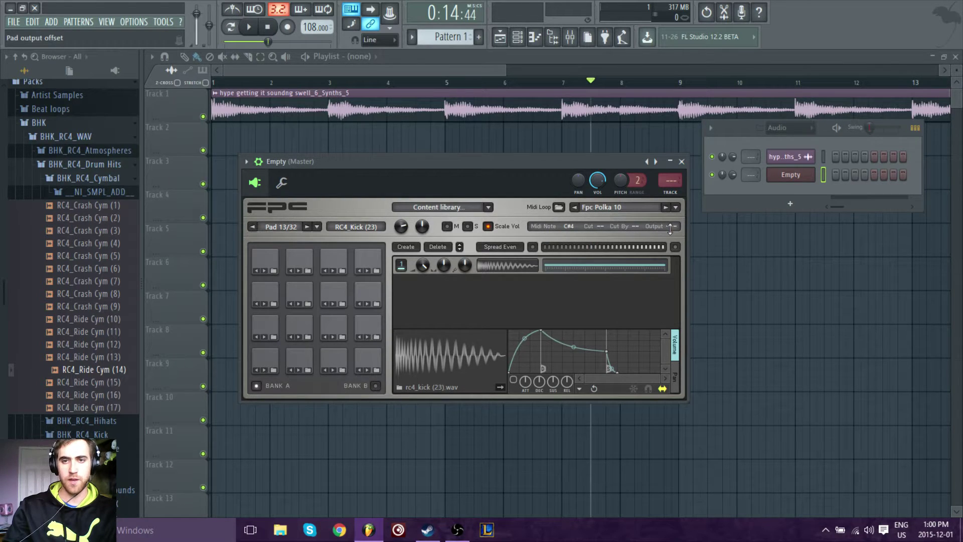
click(268, 263)
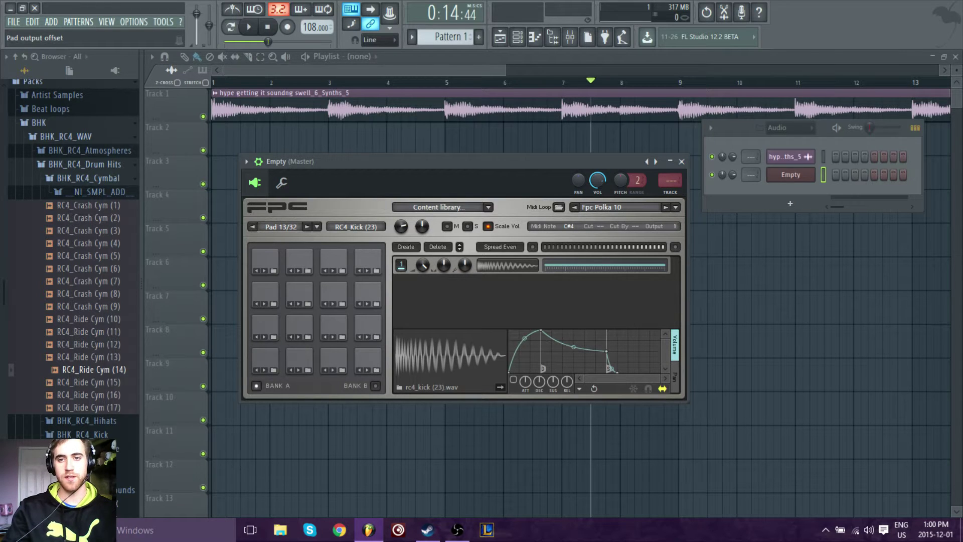
click(300, 265)
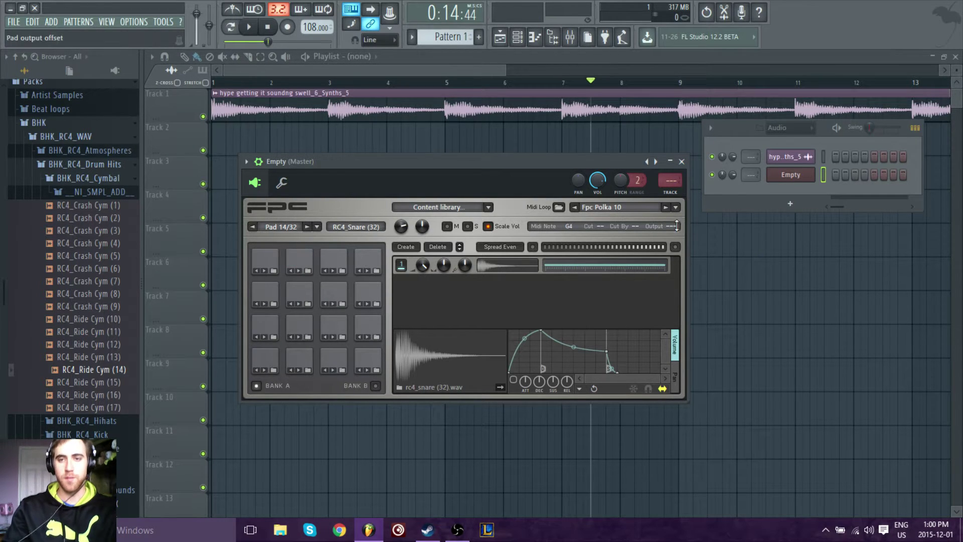
Step: Audition the hi-hat pads in turn and select the RC4_Hihat (10) pad
click(254, 289)
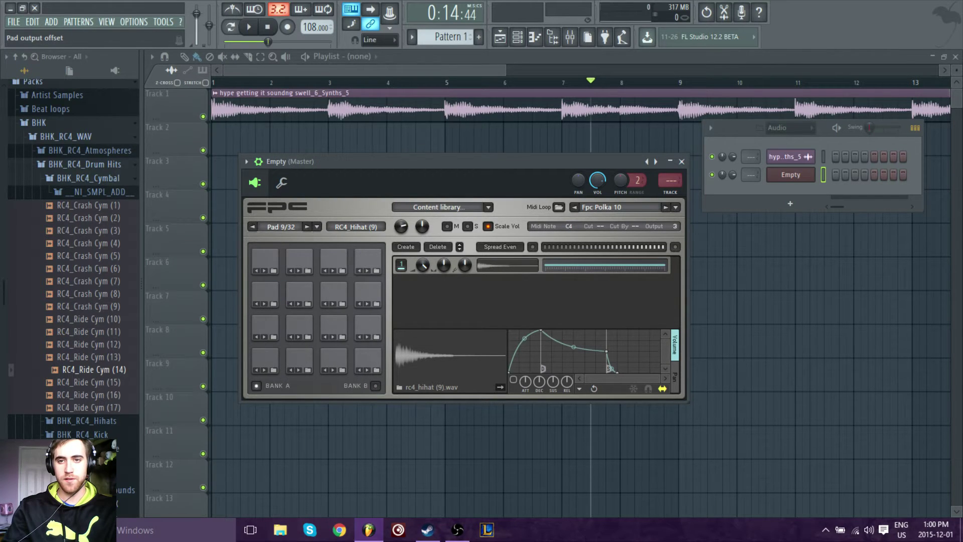
click(298, 294)
click(339, 295)
click(304, 295)
click(268, 294)
click(305, 290)
click(335, 291)
click(288, 286)
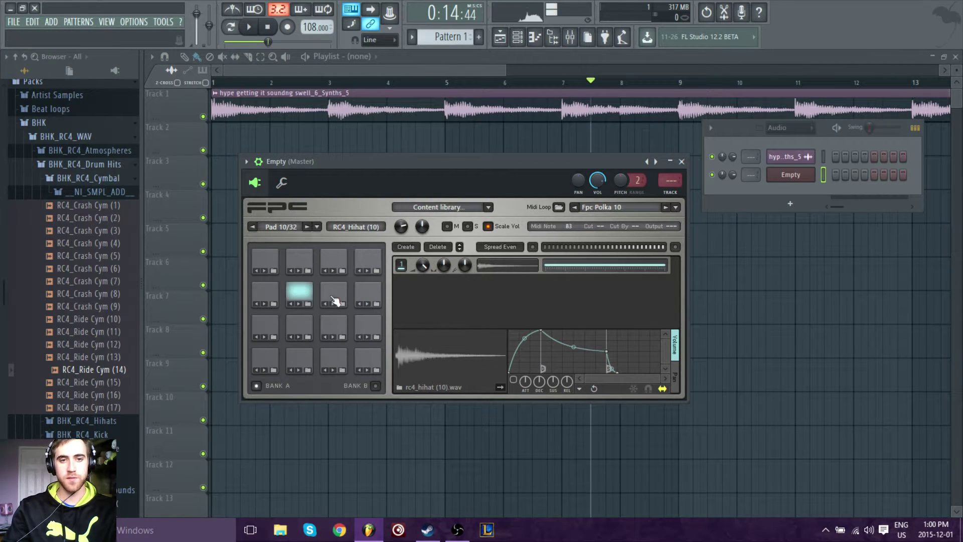
Step: Set the RC4_Hihat (10) pad's output to 2, then check the hi-hat and ride pads
drag(674, 226, 674, 219)
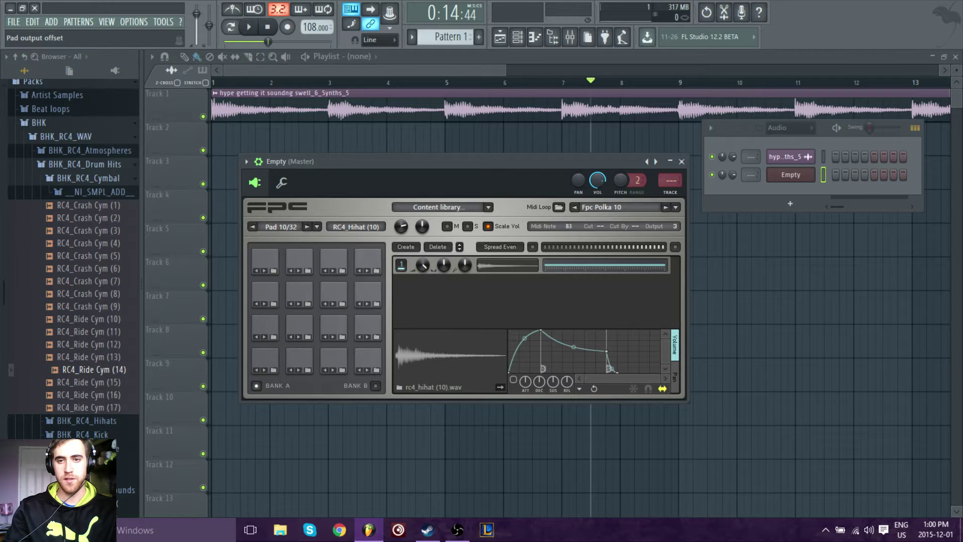
click(350, 295)
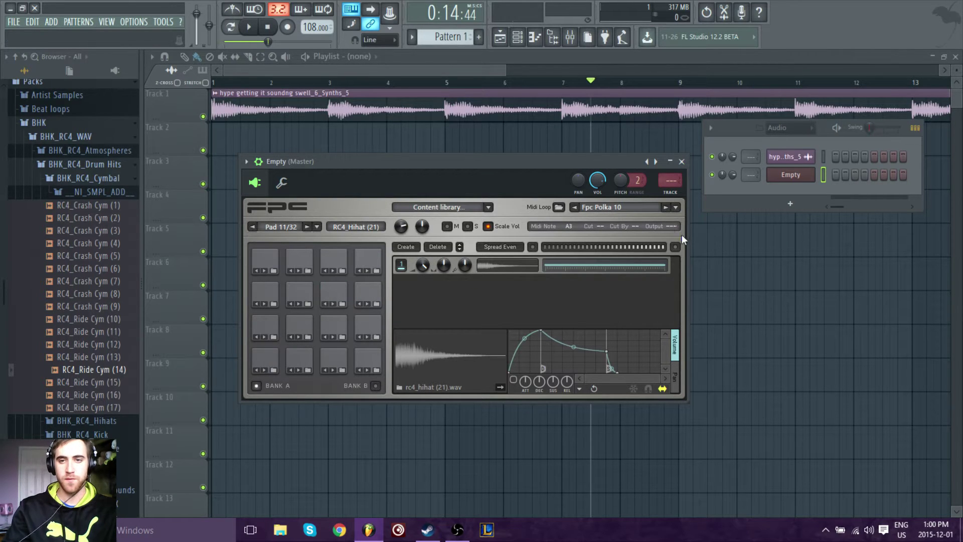
click(371, 296)
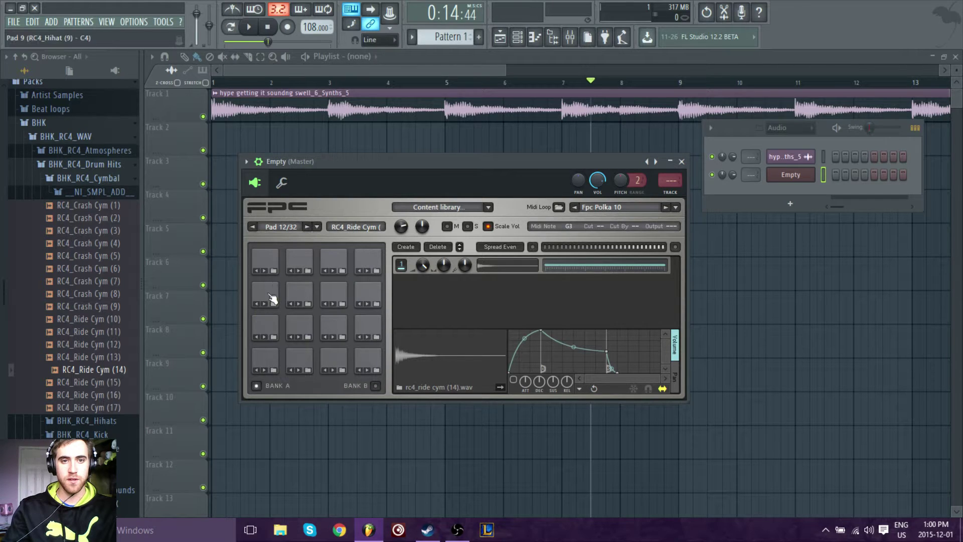
click(265, 294)
click(300, 294)
click(334, 294)
click(367, 295)
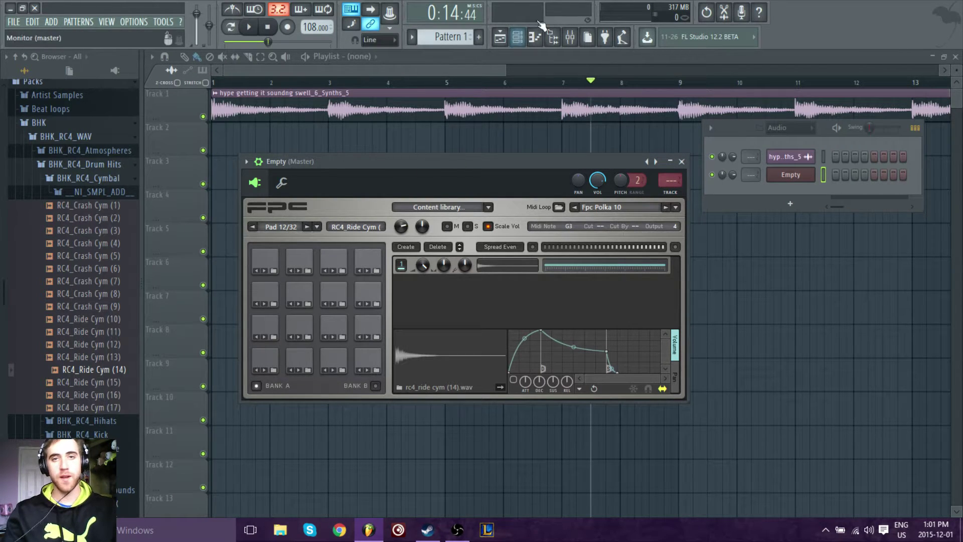
Step: Open the mixer and arrange it above the FPC window
click(571, 38)
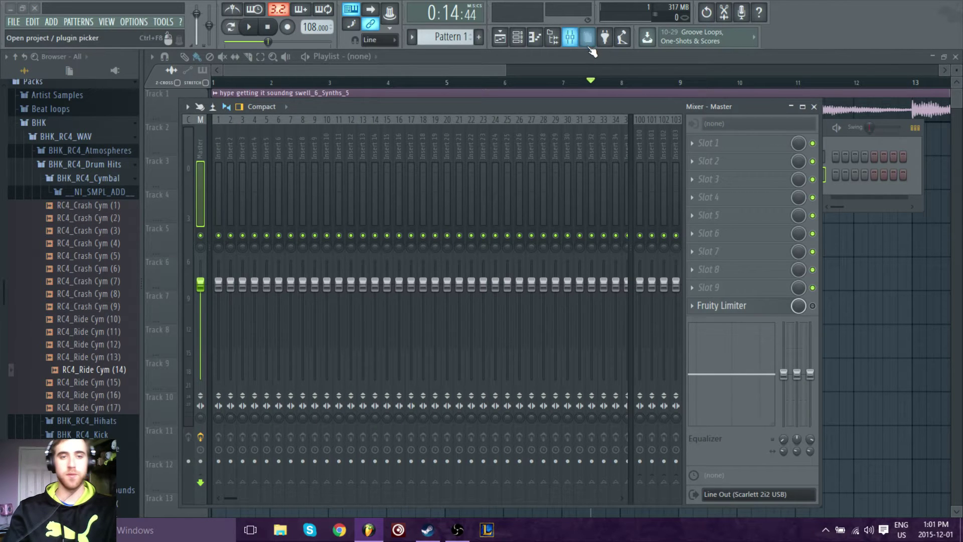
drag(671, 105, 273, 62)
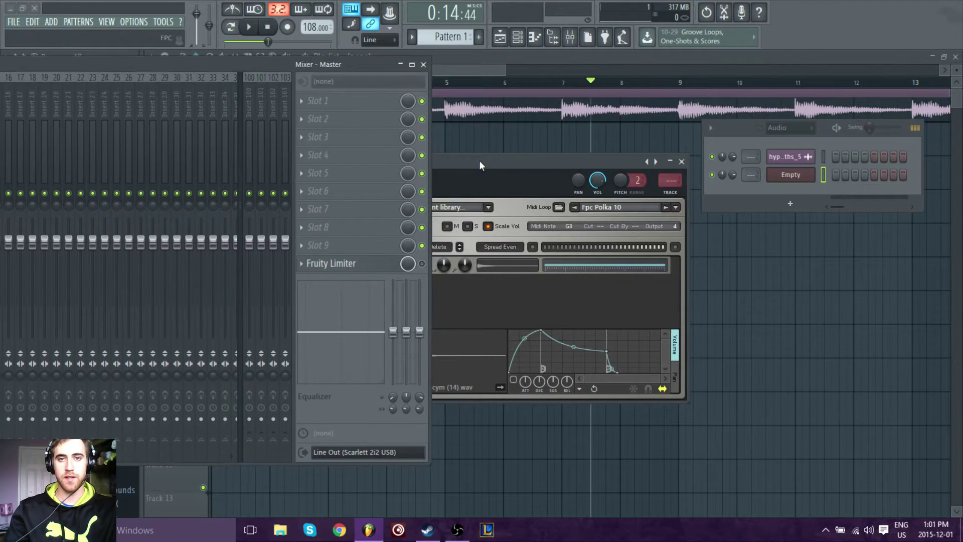
drag(480, 160, 724, 147)
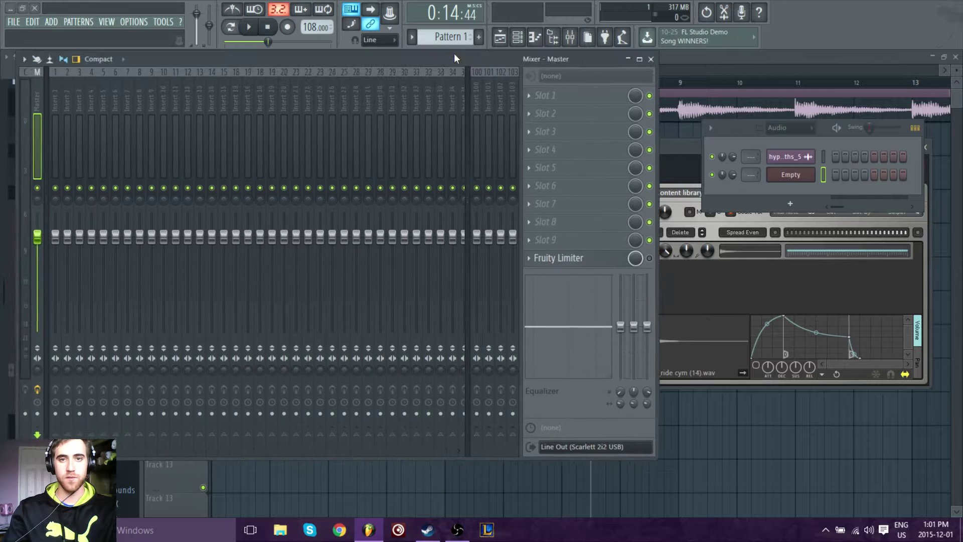
drag(234, 63, 466, 36)
drag(669, 301, 520, 384)
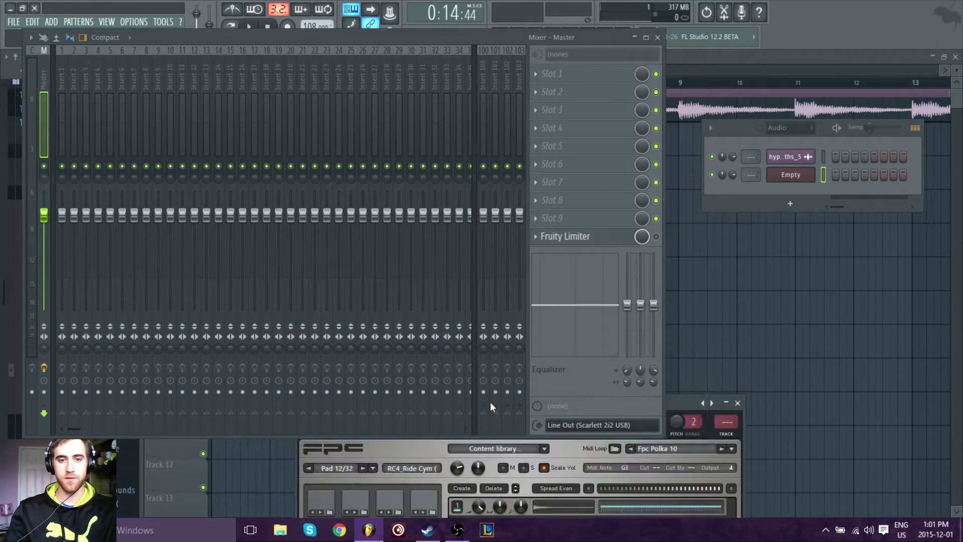
Step: Tap the snare, hi-hat and ride pads while watching the mixer meters, then close FPC
click(339, 482)
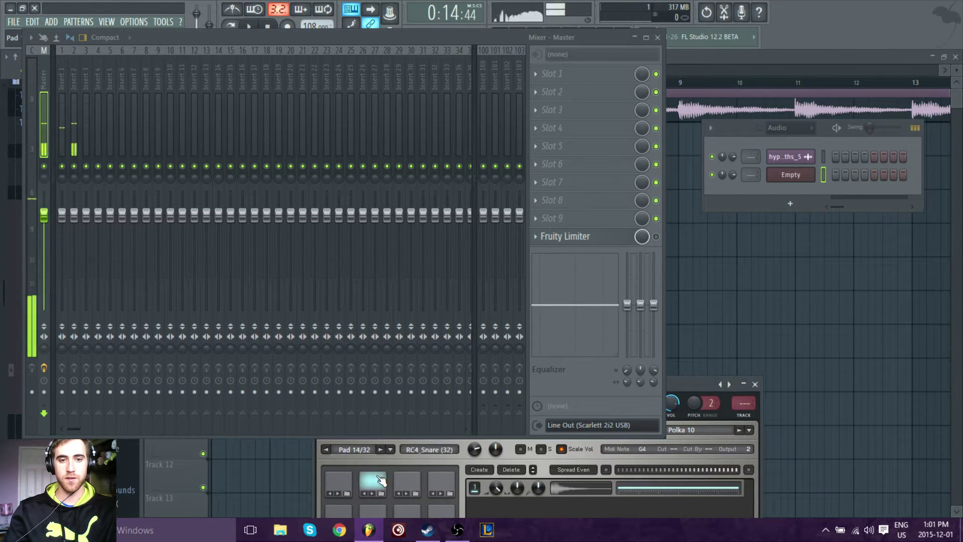
click(407, 487)
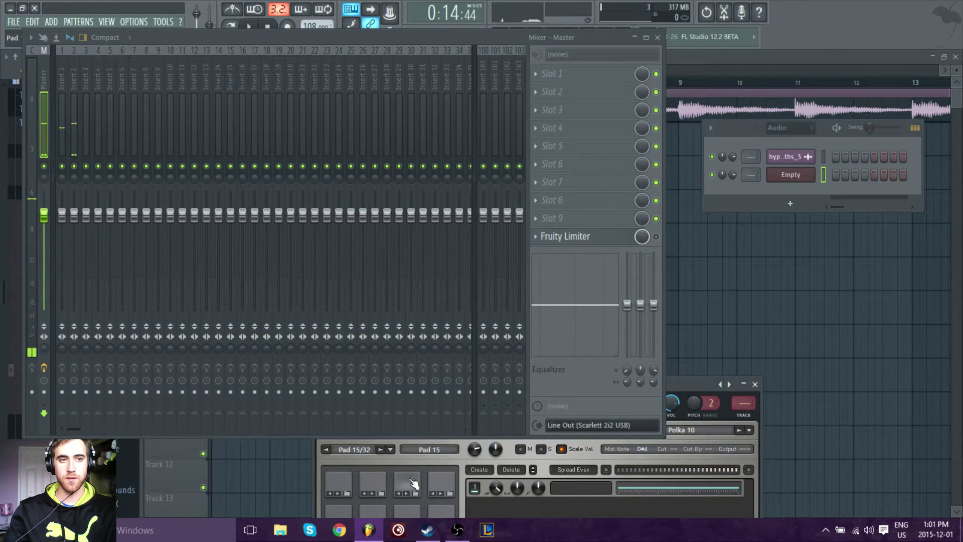
click(339, 513)
click(373, 513)
click(408, 513)
click(372, 514)
click(339, 514)
click(373, 513)
click(442, 514)
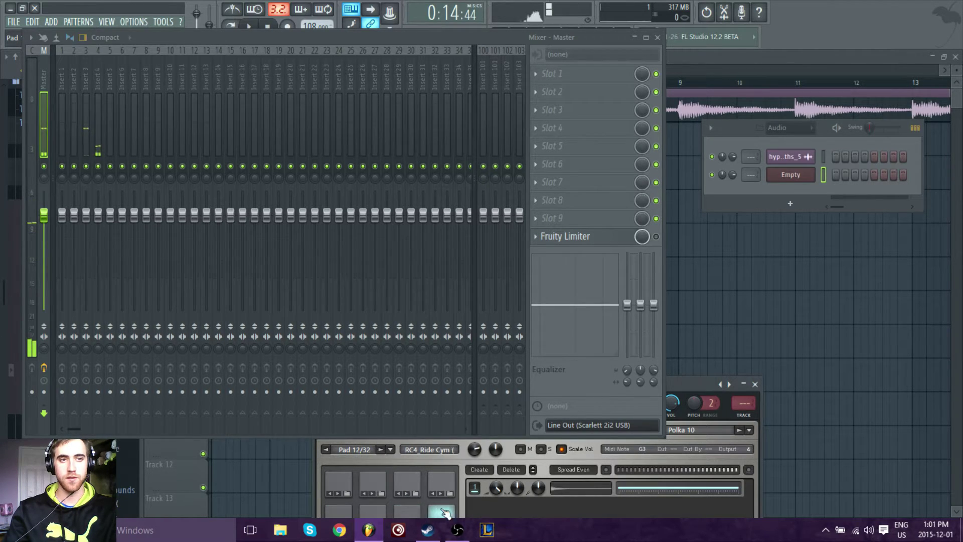
click(756, 385)
drag(456, 35, 549, 71)
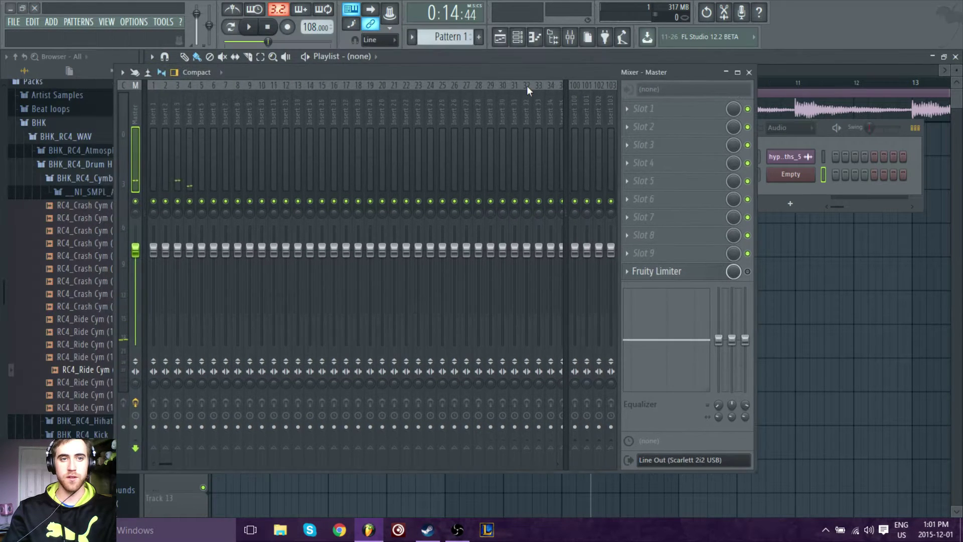
Step: Close the mixer and create a new pattern named 'drums'
click(749, 72)
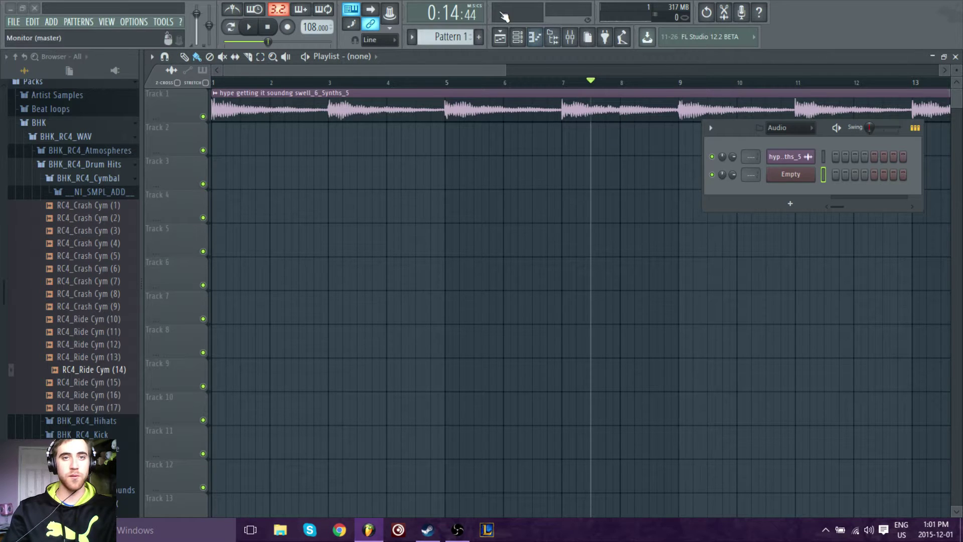
click(479, 36)
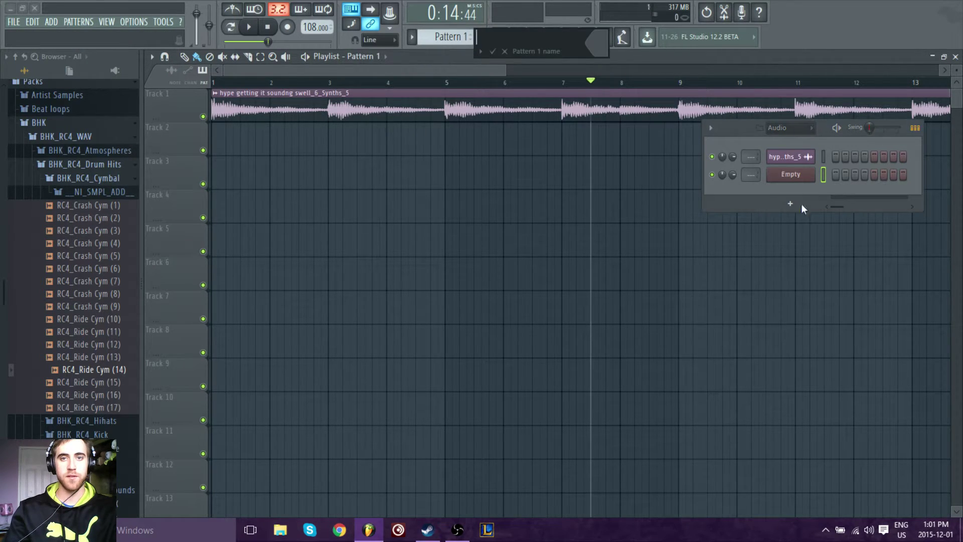
text(drums)
key(Return)
Step: Paint the drums clip on Track 2 at bar 1 and stretch it to bar 5
click(358, 173)
click(387, 208)
right_click(397, 211)
right_click(374, 184)
click(215, 156)
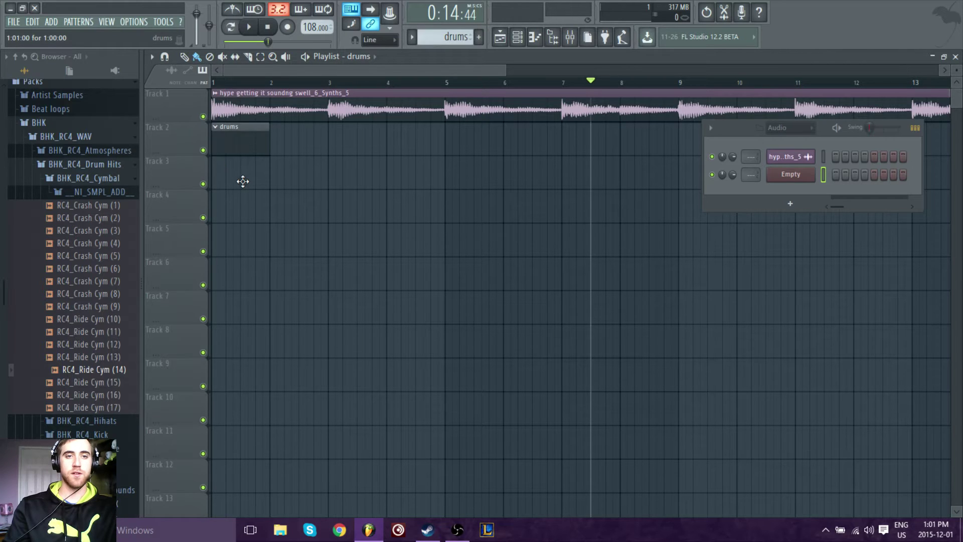
drag(266, 138, 446, 142)
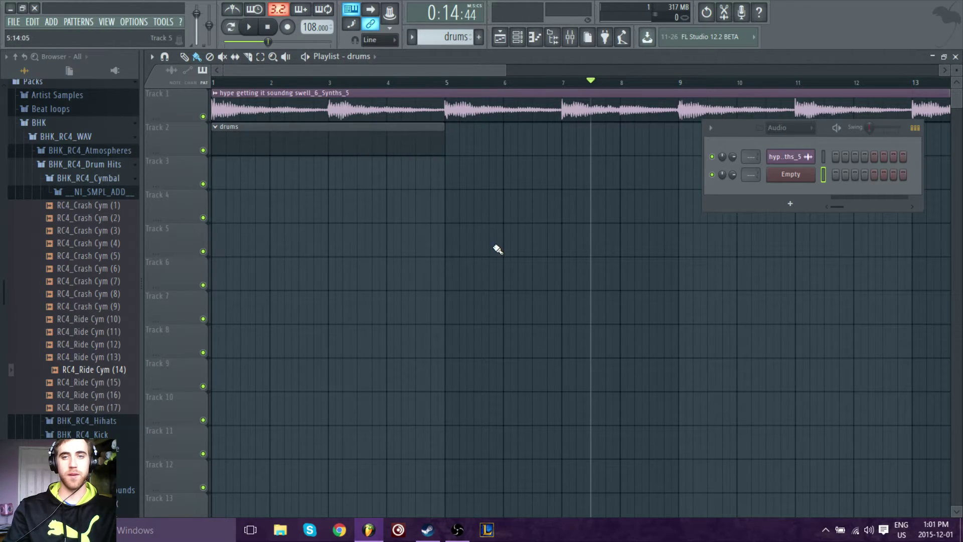
Step: Open the FPC channel's piano roll, then rewind the playlist to the song start
right_click(806, 175)
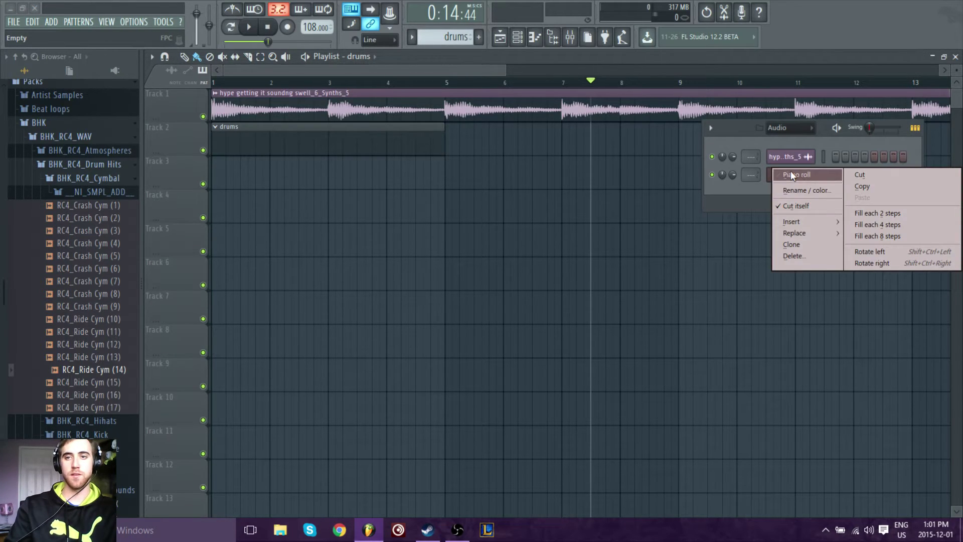
click(791, 171)
scroll(207, 334, down, 5)
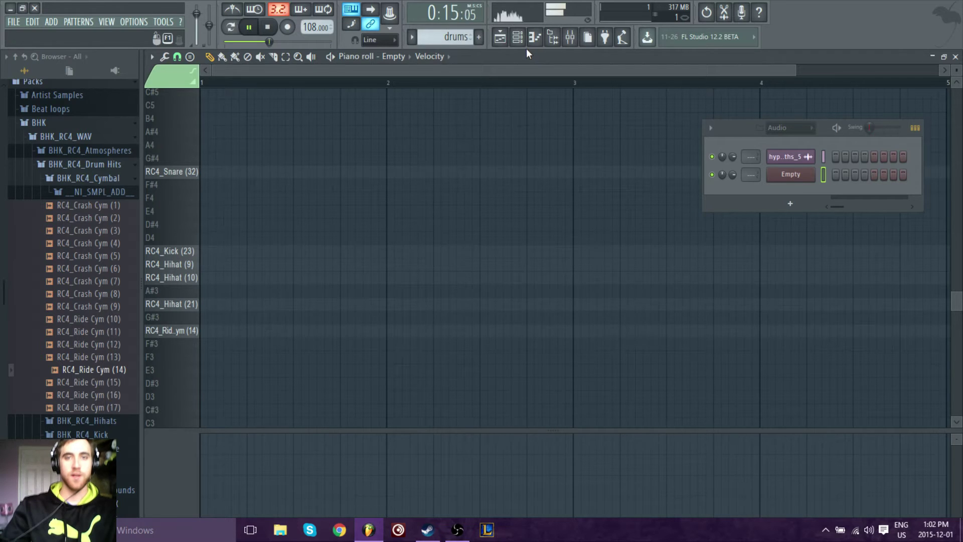
click(499, 36)
click(219, 83)
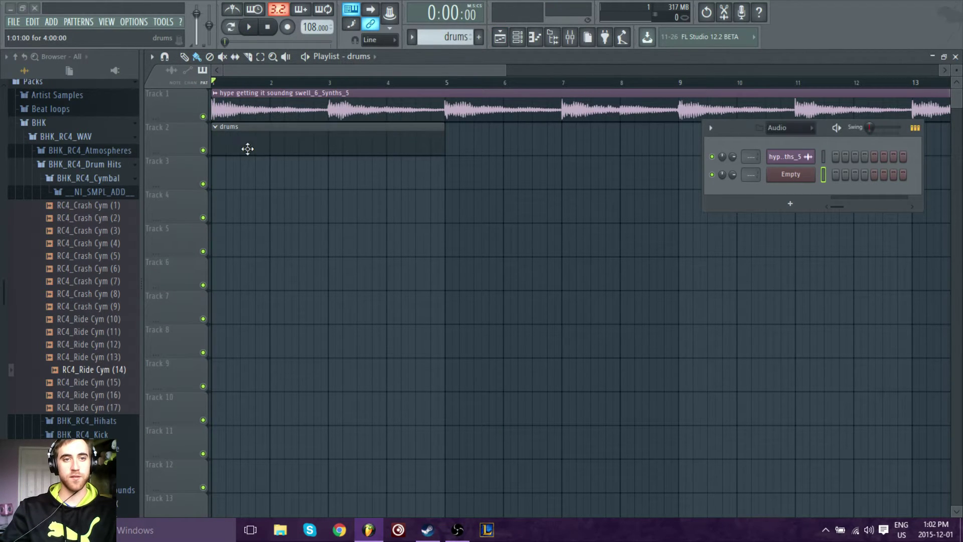
Step: Reopen the FPC piano roll from the channel menu and start playback
right_click(775, 180)
click(803, 208)
right_click(812, 180)
click(812, 181)
key(space)
Step: Draw two kick notes and a snare hit on the third beat
click(206, 251)
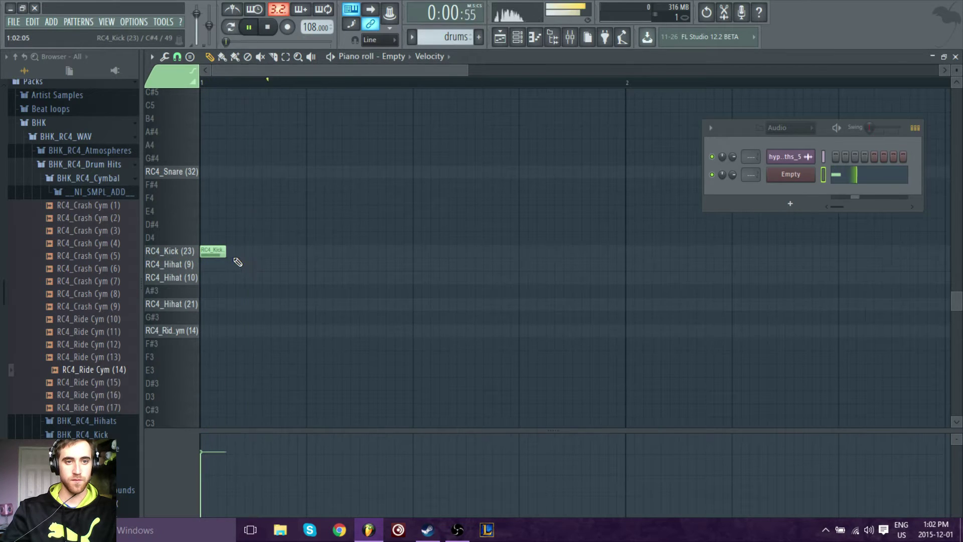
drag(320, 255, 311, 255)
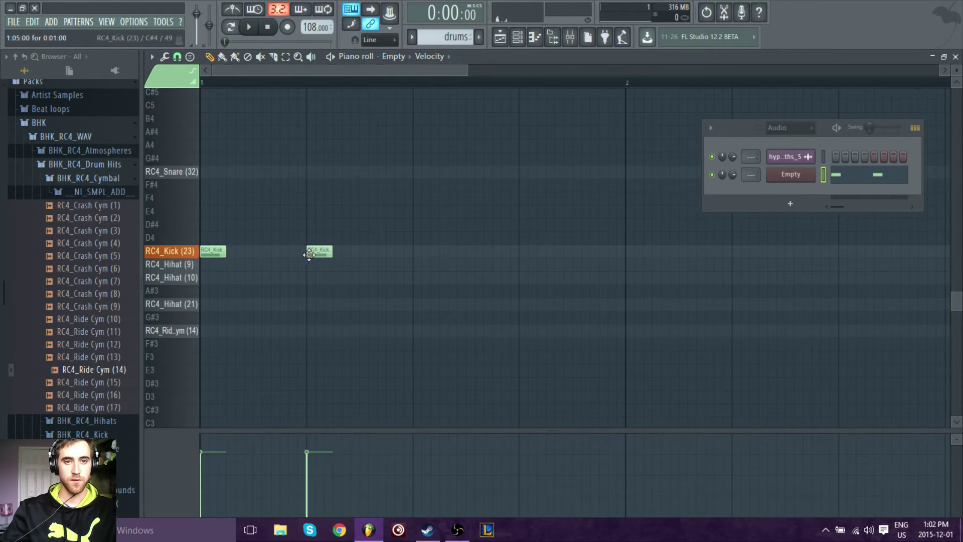
key(space)
key(space)
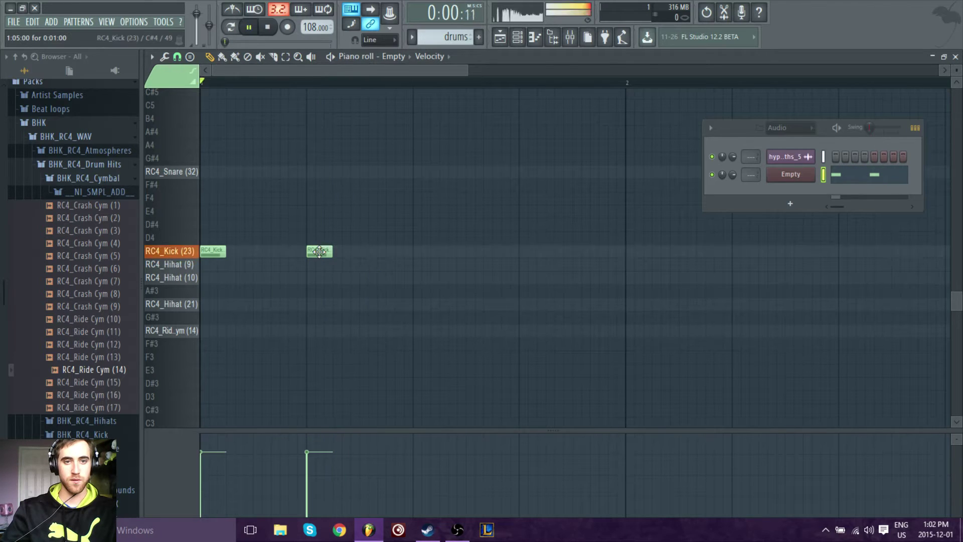
drag(331, 255, 384, 256)
key(space)
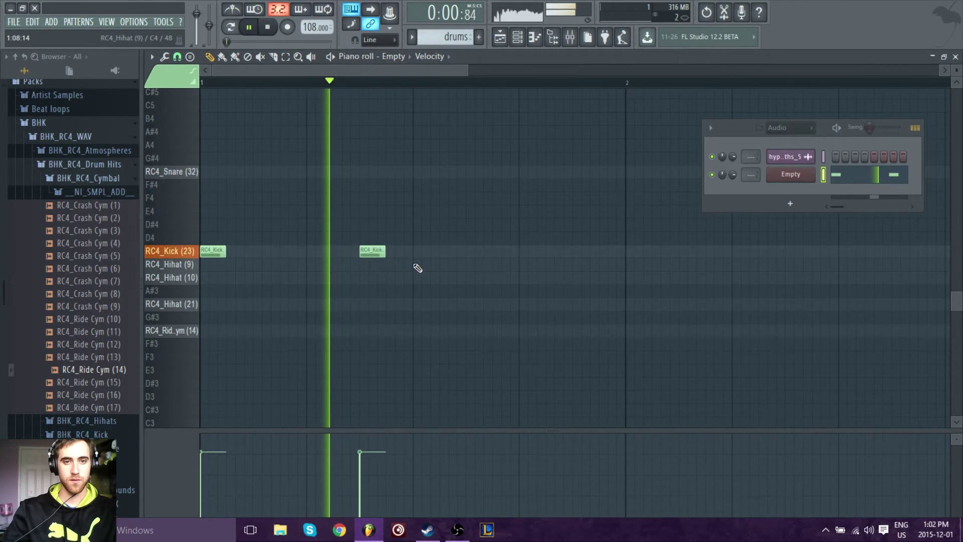
key(space)
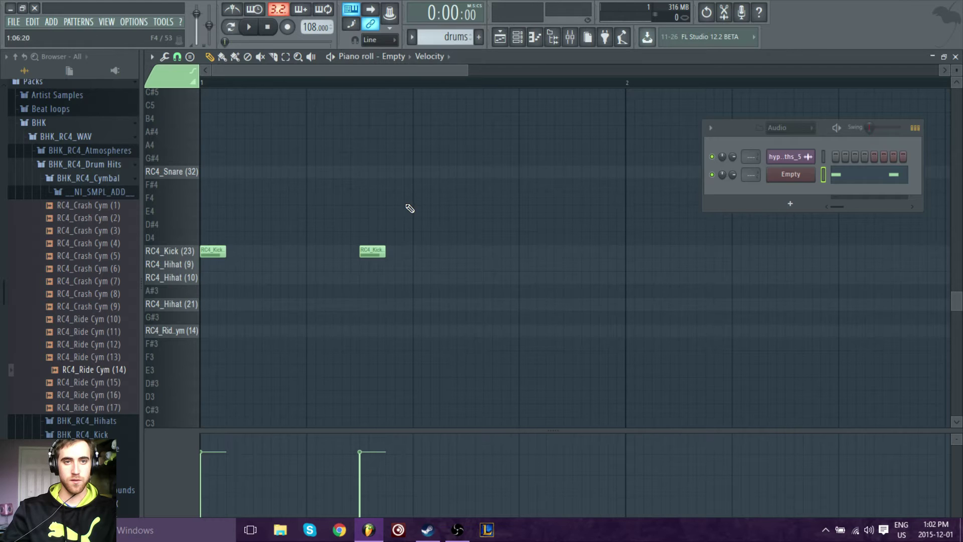
click(420, 172)
key(space)
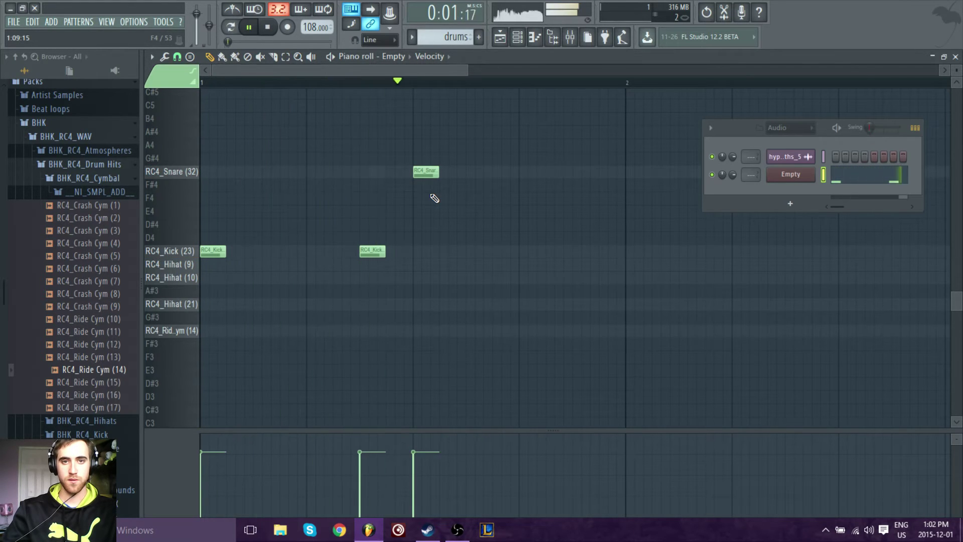
key(space)
Step: Set swing to 20% and add more kicks through bars 1–2, moving one onto the snare row
drag(870, 127, 876, 127)
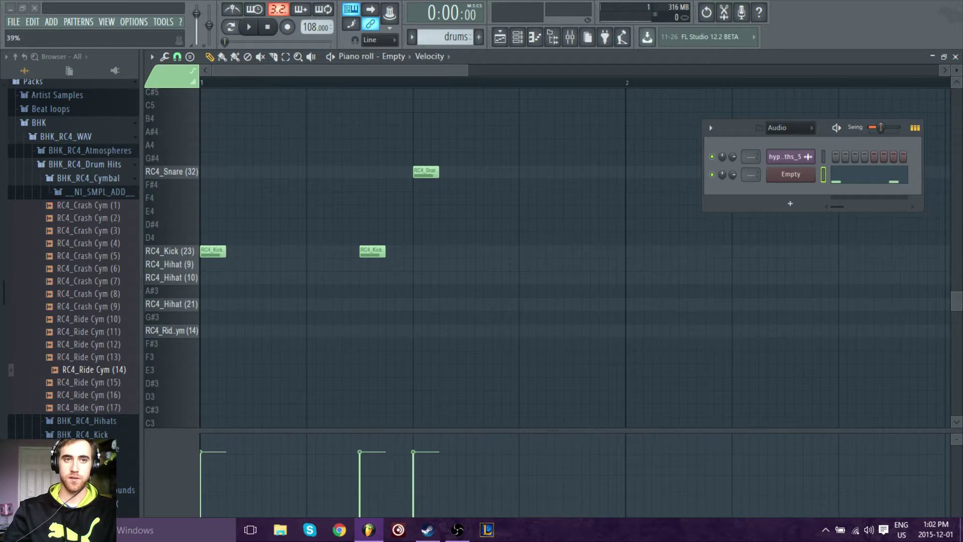
key(space)
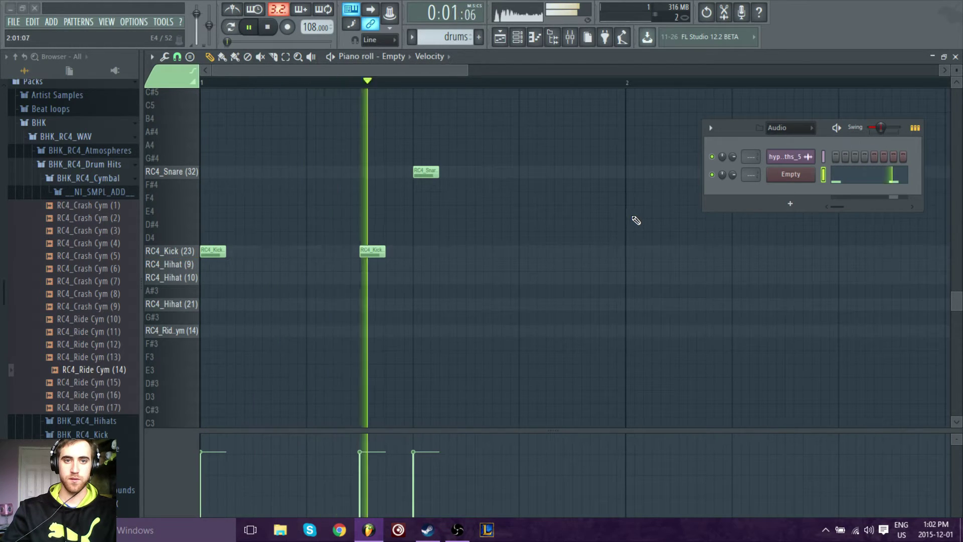
scroll(507, 263, down, 3)
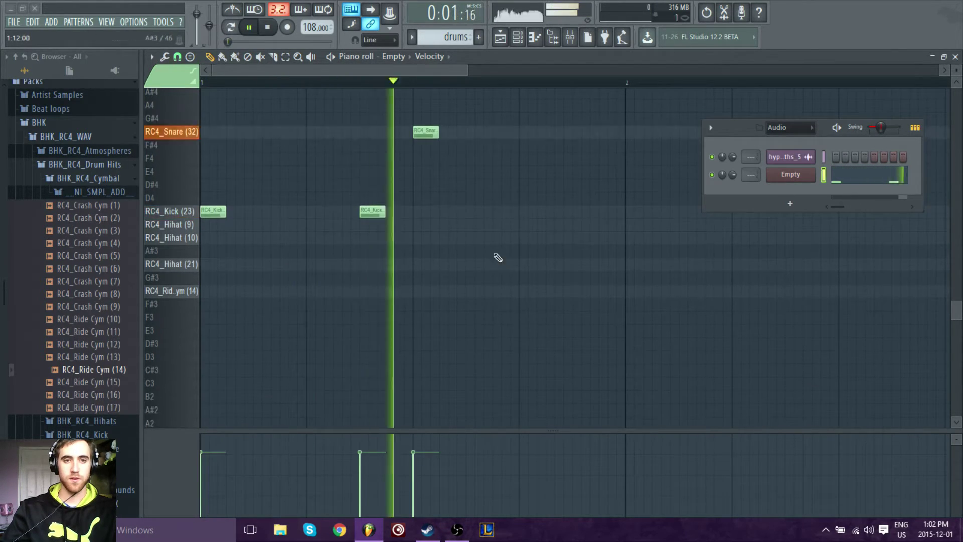
drag(532, 199, 532, 212)
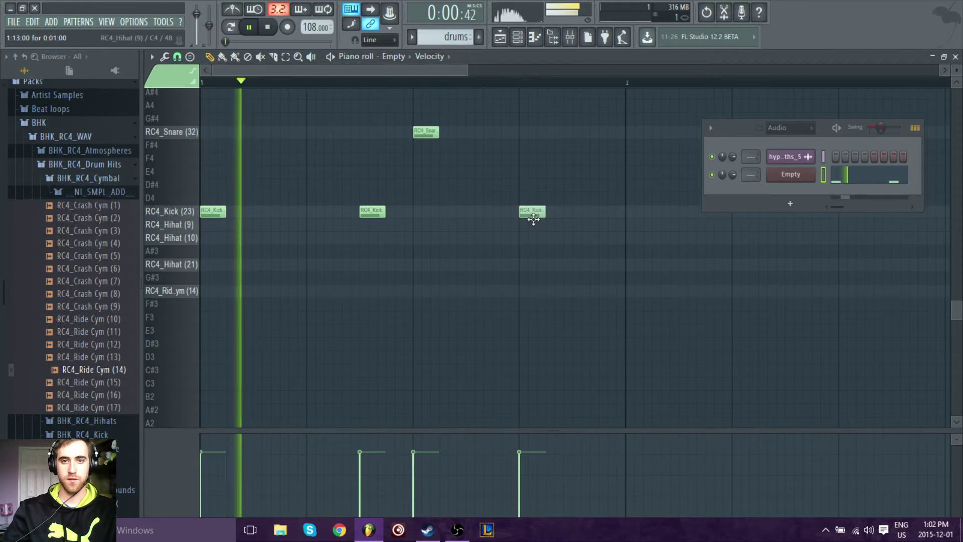
drag(356, 70, 403, 69)
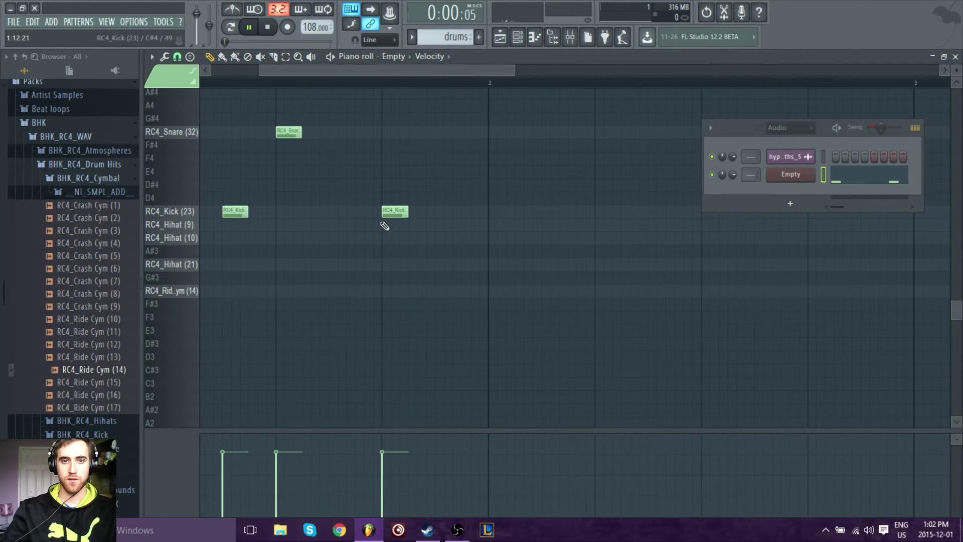
drag(401, 216, 456, 217)
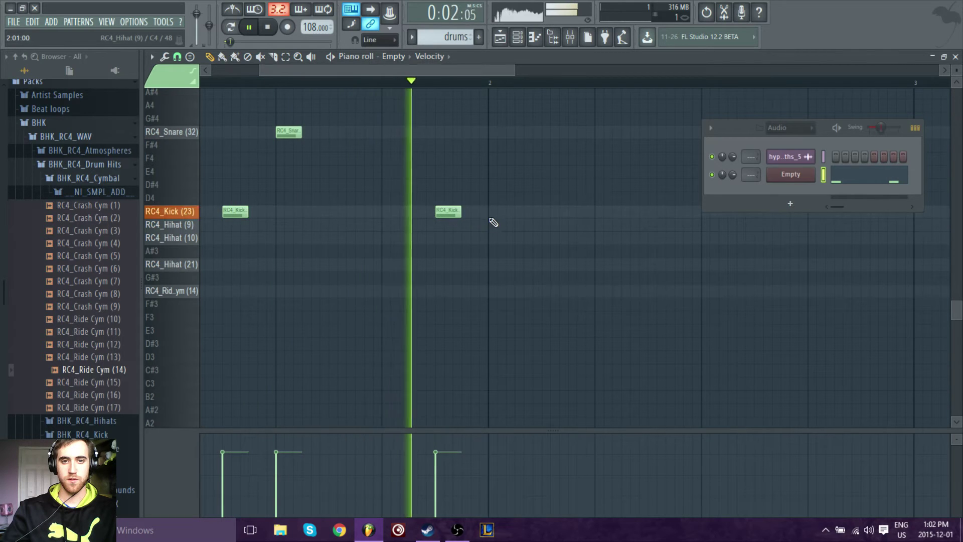
click(497, 212)
click(554, 214)
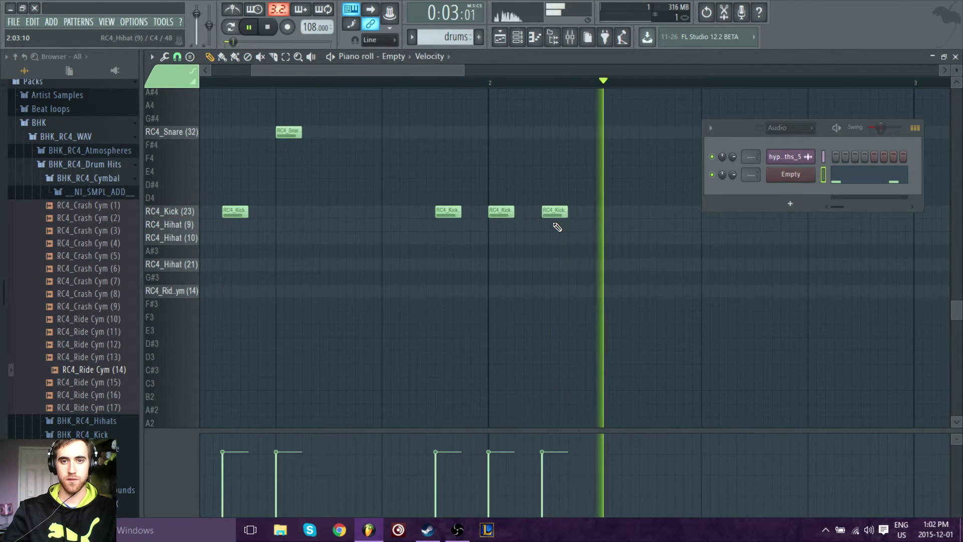
key(space)
drag(553, 212, 581, 214)
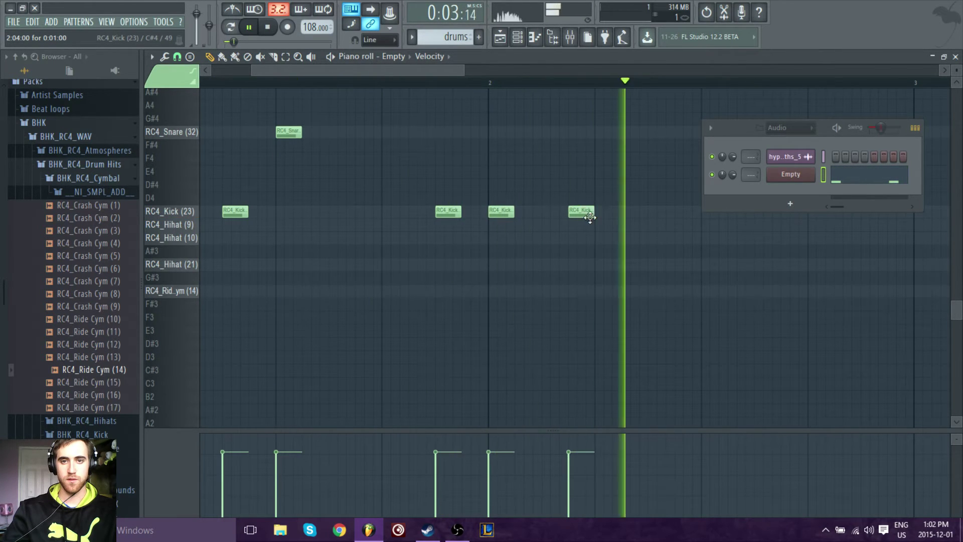
key(space)
click(661, 213)
key(space)
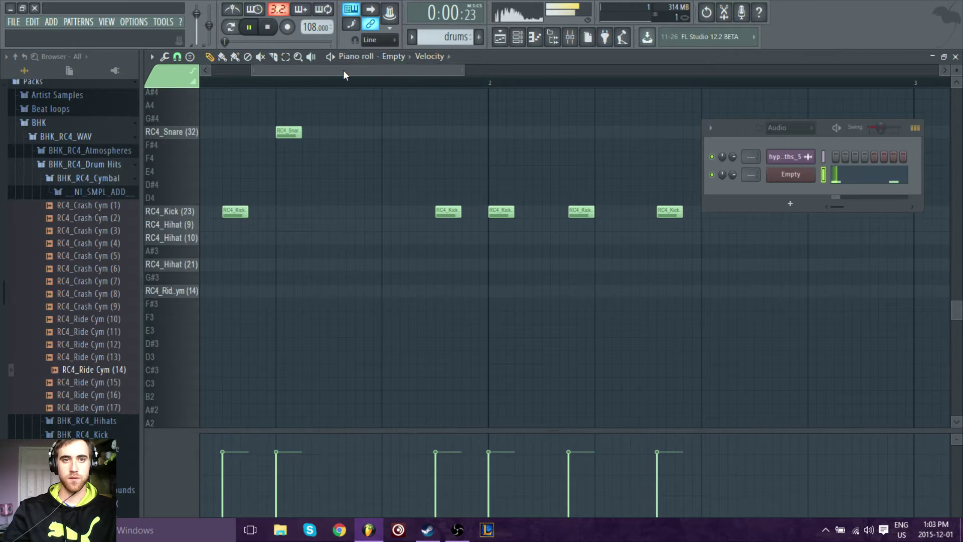
drag(343, 69, 402, 80)
drag(468, 216, 460, 216)
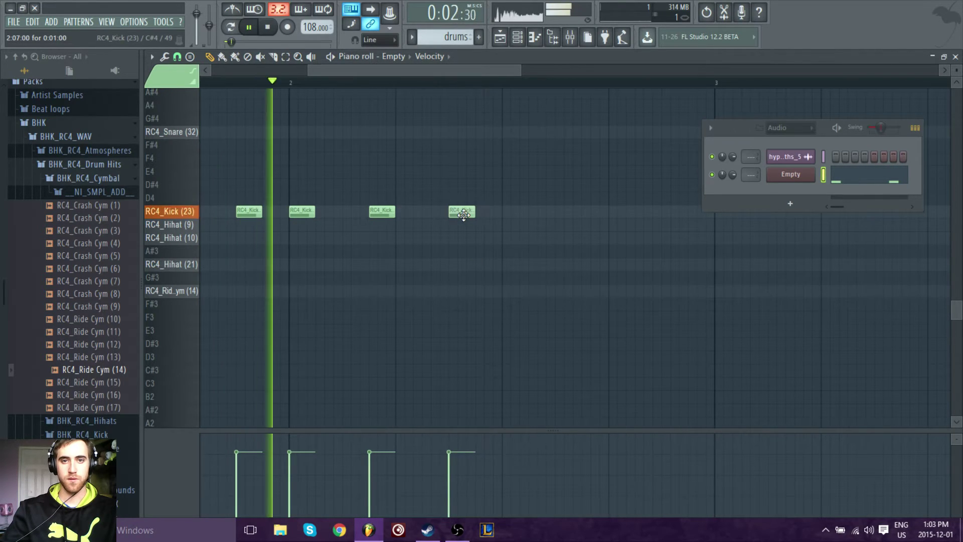
key(space)
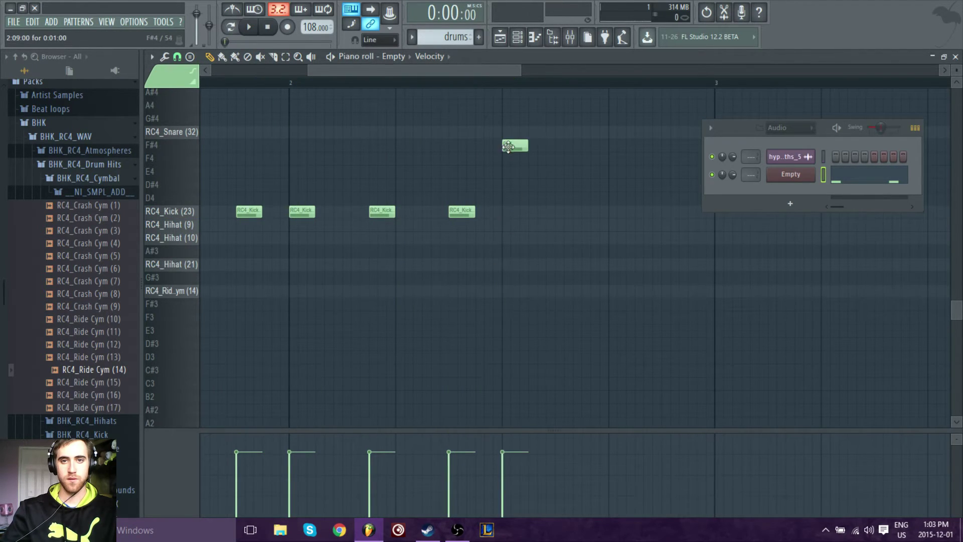
drag(512, 148, 512, 133)
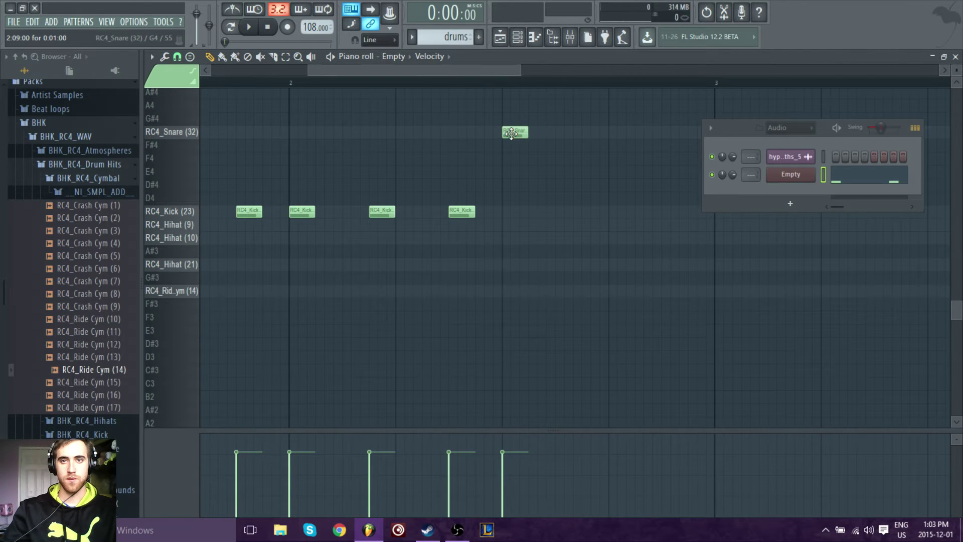
key(space)
drag(381, 69, 453, 82)
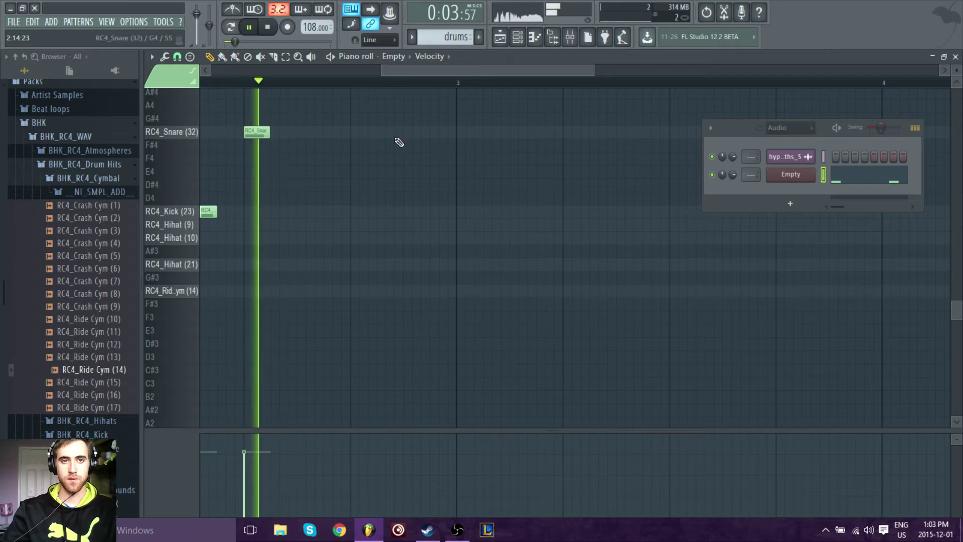
Step: Add a bar-2 snare, delete the stray bar-3 kick, and trim the drums clip to bar 3
click(354, 133)
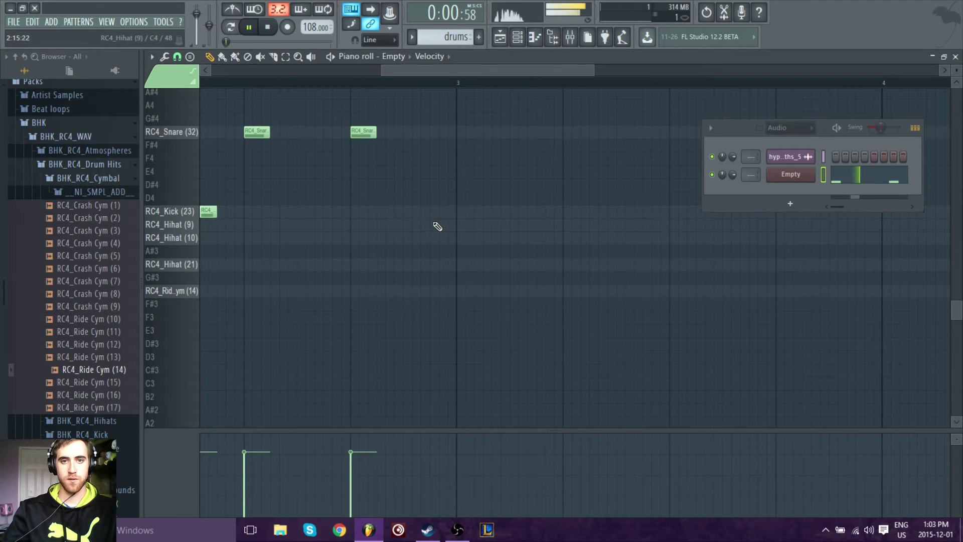
click(461, 212)
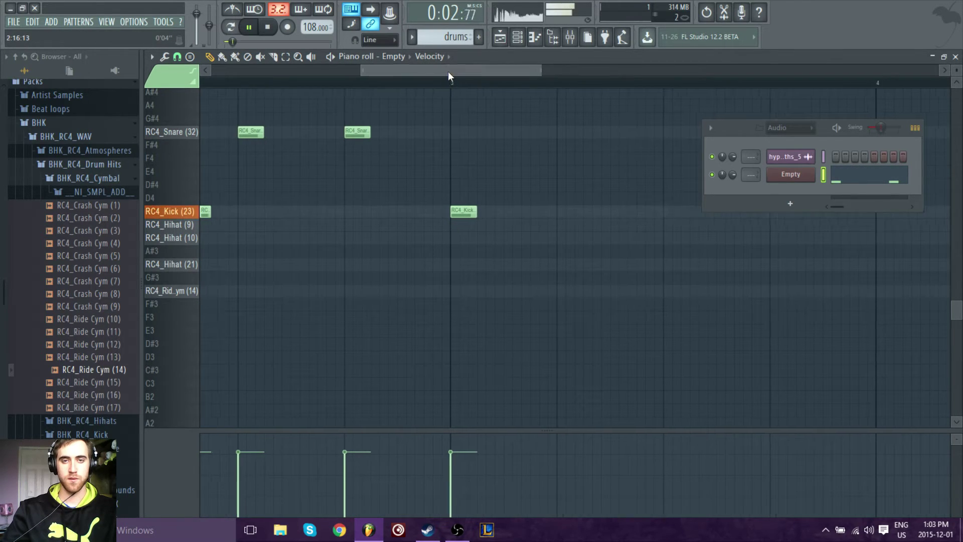
mouse_move(453, 84)
mouse_down()
mouse_move(437, 78)
mouse_move(493, 75)
mouse_up()
key(space)
right_click(457, 210)
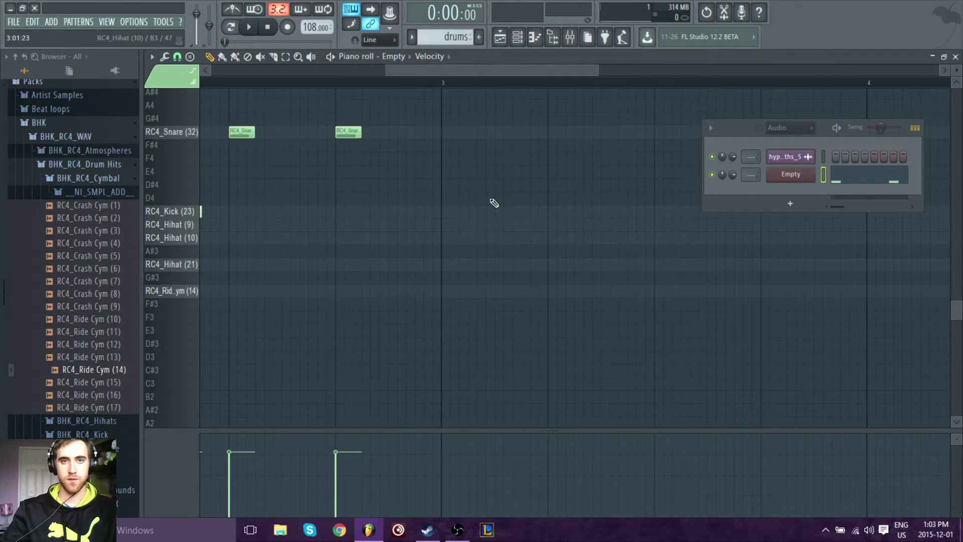
click(501, 38)
mouse_move(445, 155)
mouse_down()
mouse_move(332, 168)
mouse_move(366, 147)
mouse_up()
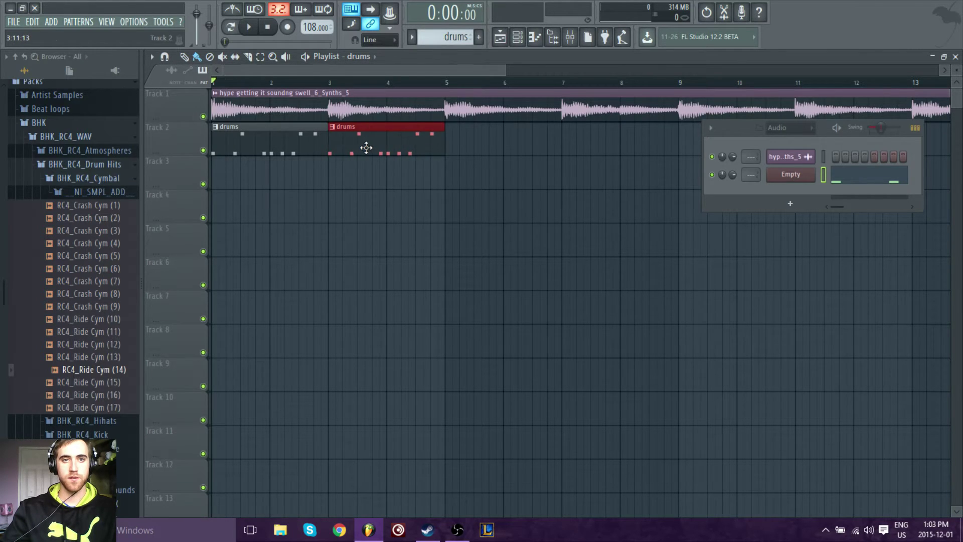
Step: Play the song to hear both drums clips against the synth, then stop
key(space)
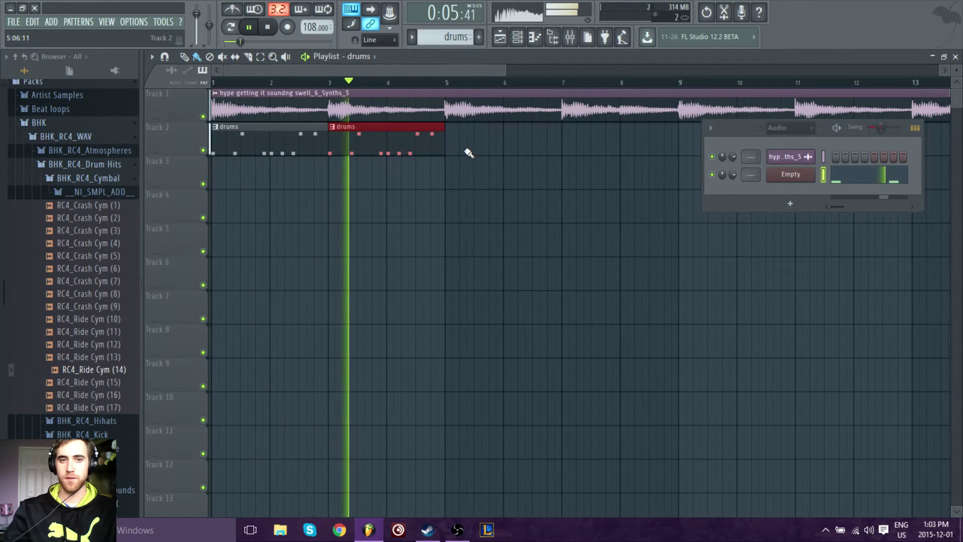
key(space)
Step: Open FPC, set the kick layer volume to 100%, and start playback
click(813, 179)
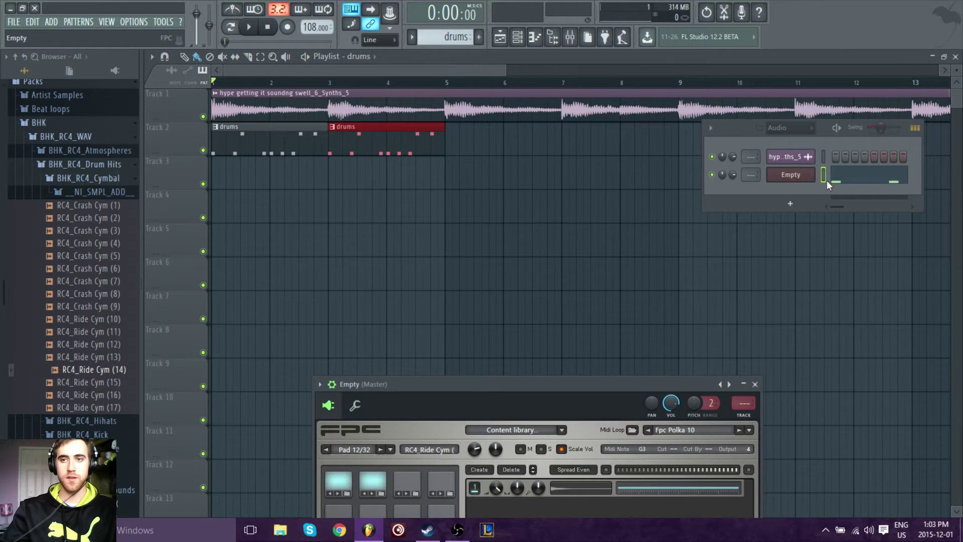
mouse_move(577, 380)
mouse_down()
mouse_move(518, 128)
mouse_move(486, 143)
mouse_move(453, 207)
mouse_move(455, 187)
mouse_up()
click(279, 283)
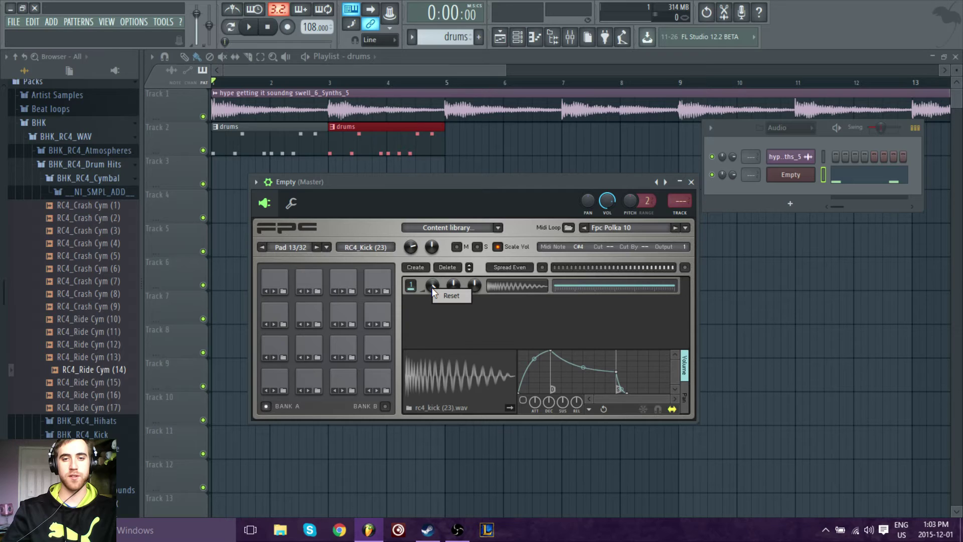
drag(433, 287, 432, 287)
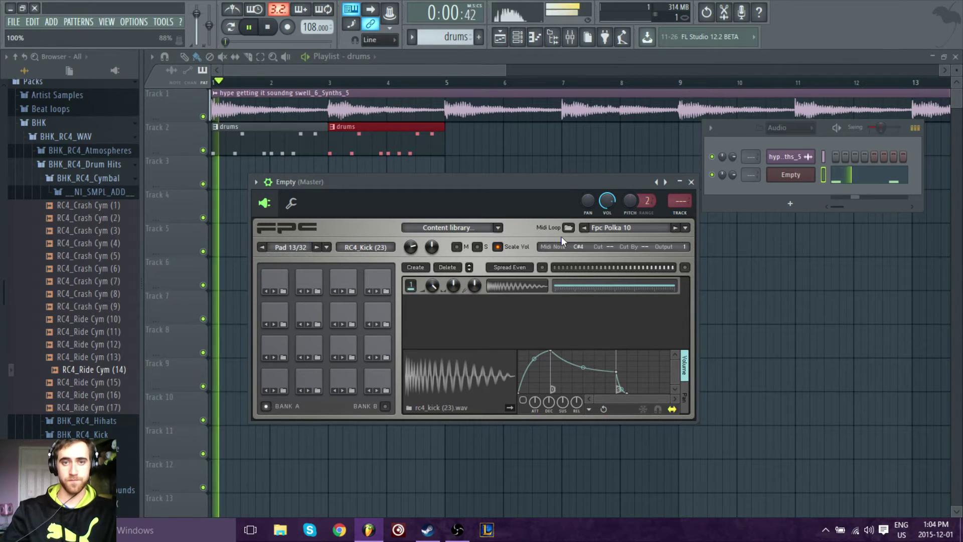
key(space)
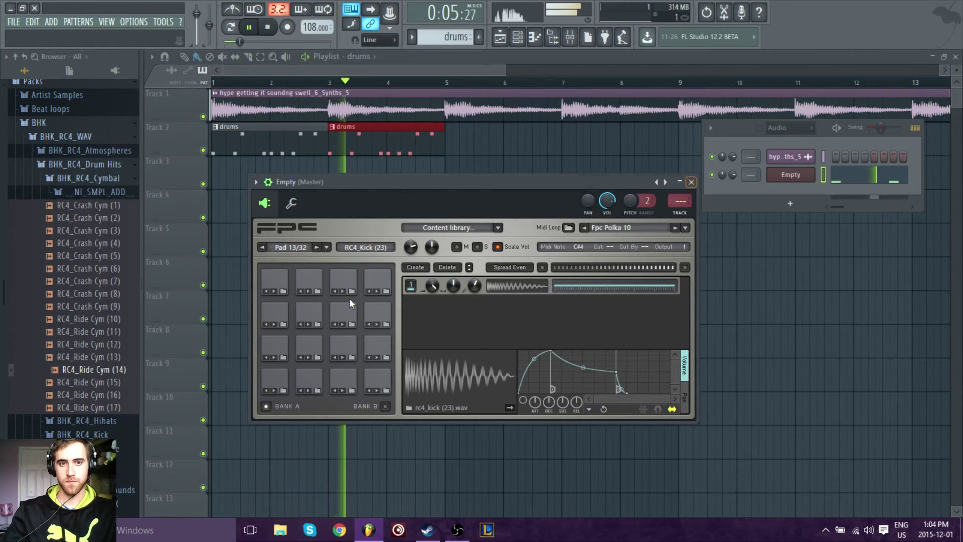
Step: Lower the snare layer's pitch to about -196 cents and close FPC
click(305, 284)
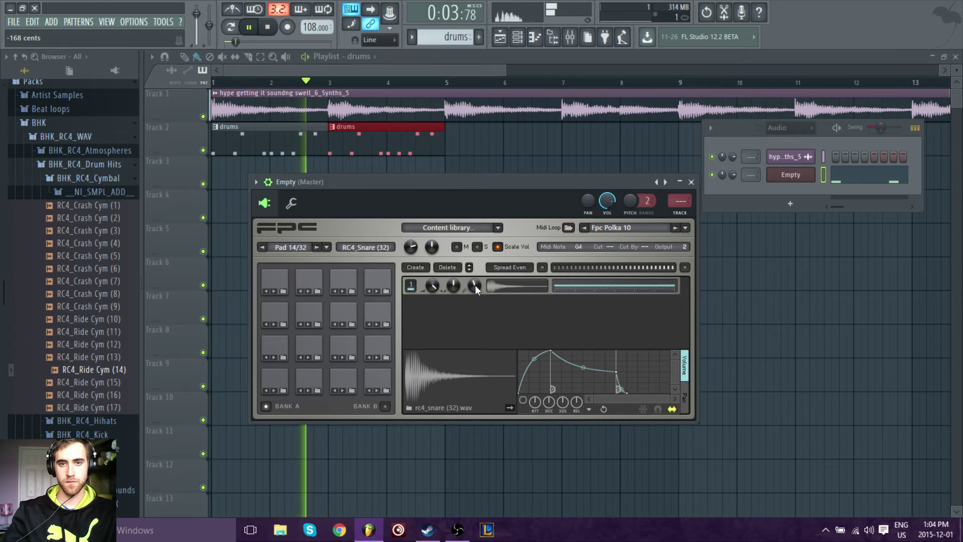
drag(476, 285, 475, 290)
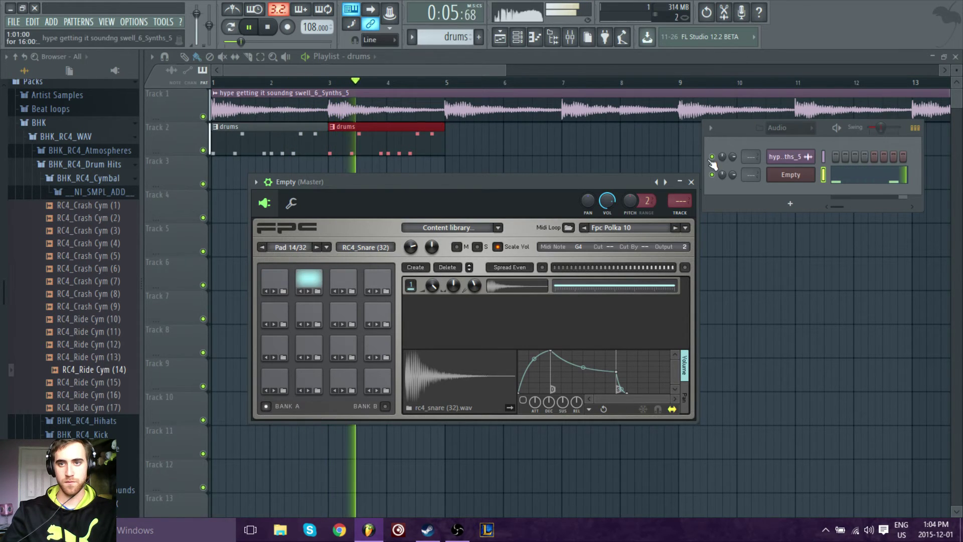
click(691, 181)
Step: Open the drums piano roll and add two hi-hat notes in the RC4_Hihat (21) row
double_click(291, 154)
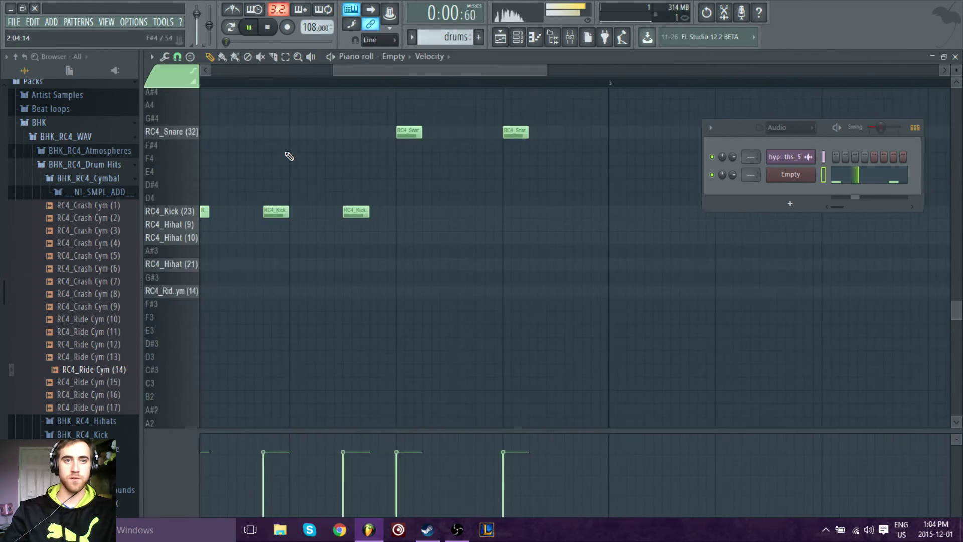
scroll(226, 346, down, 3)
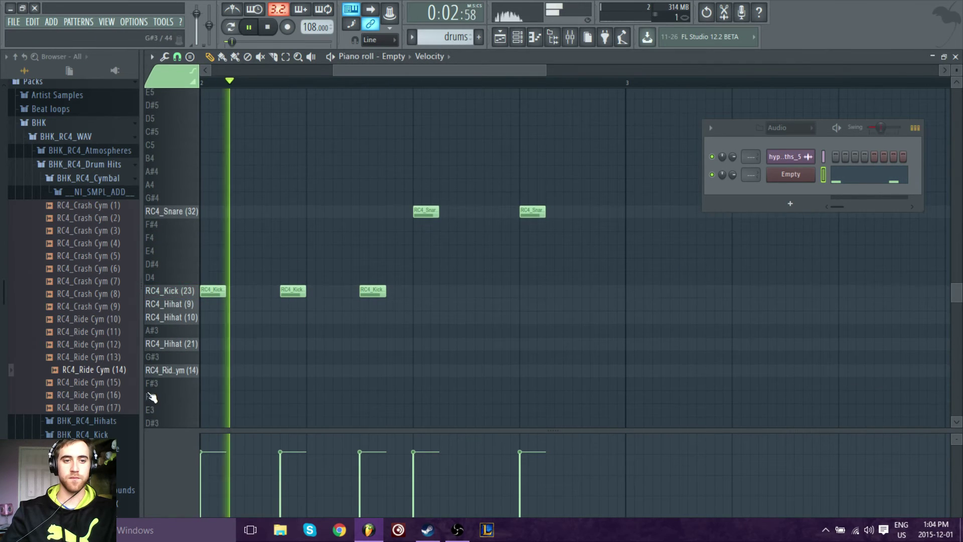
key(space)
drag(212, 330, 201, 317)
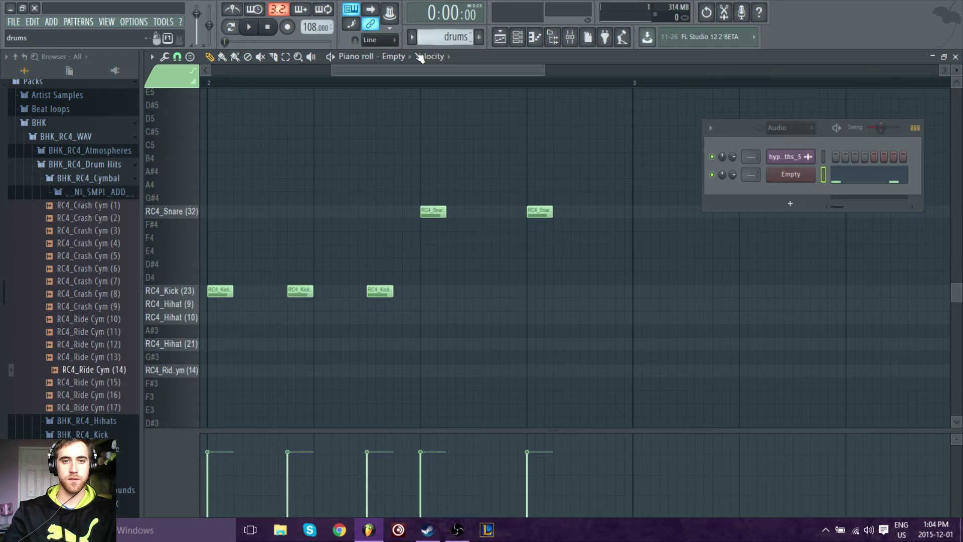
drag(418, 69, 207, 81)
click(218, 344)
drag(218, 346, 211, 344)
key(space)
click(253, 345)
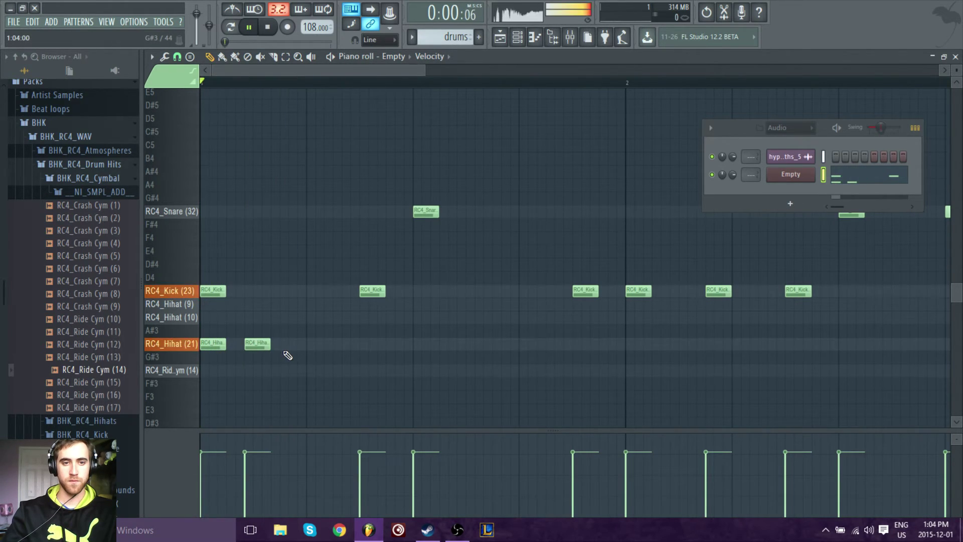
key(space)
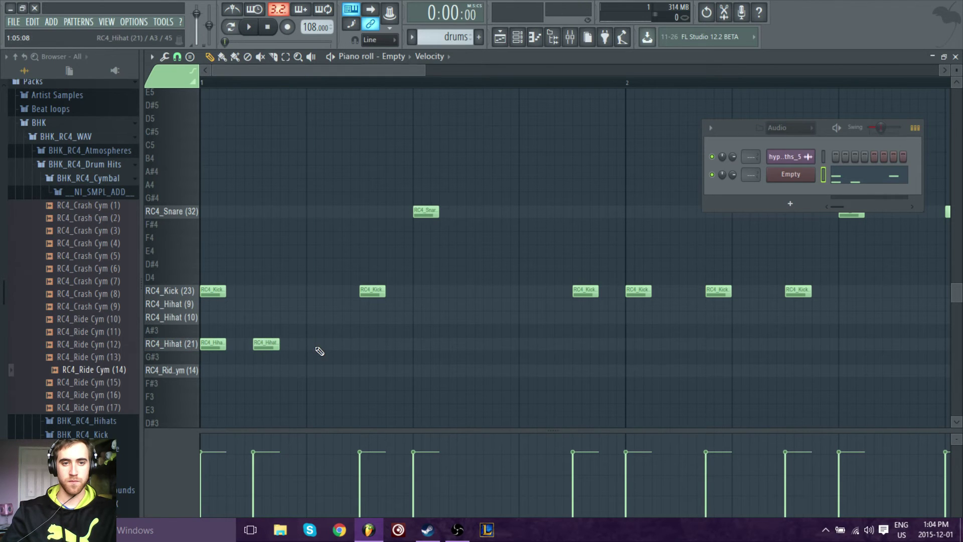
Step: Add a third hi-hat, moving the second and third into the Hihat (10) and (9) rows
click(318, 347)
key(space)
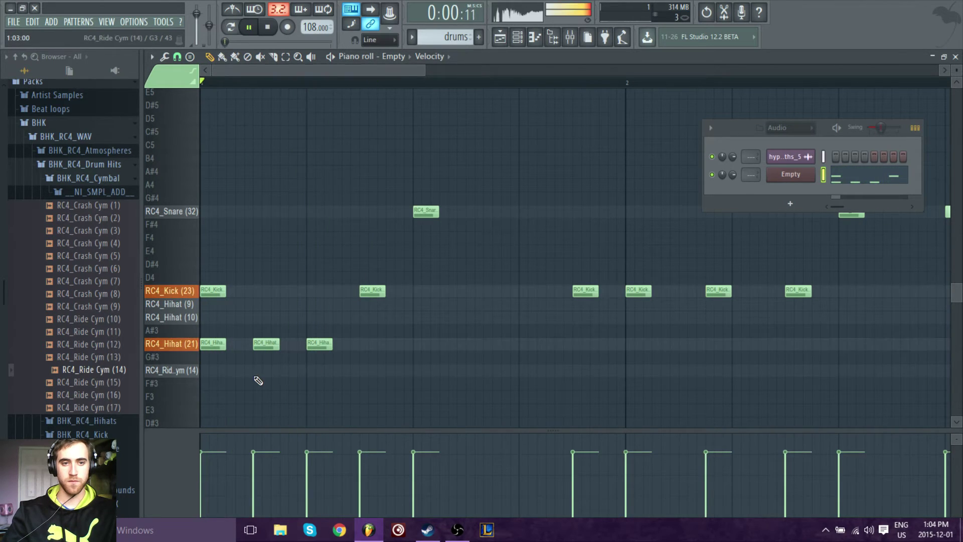
drag(263, 337, 263, 310)
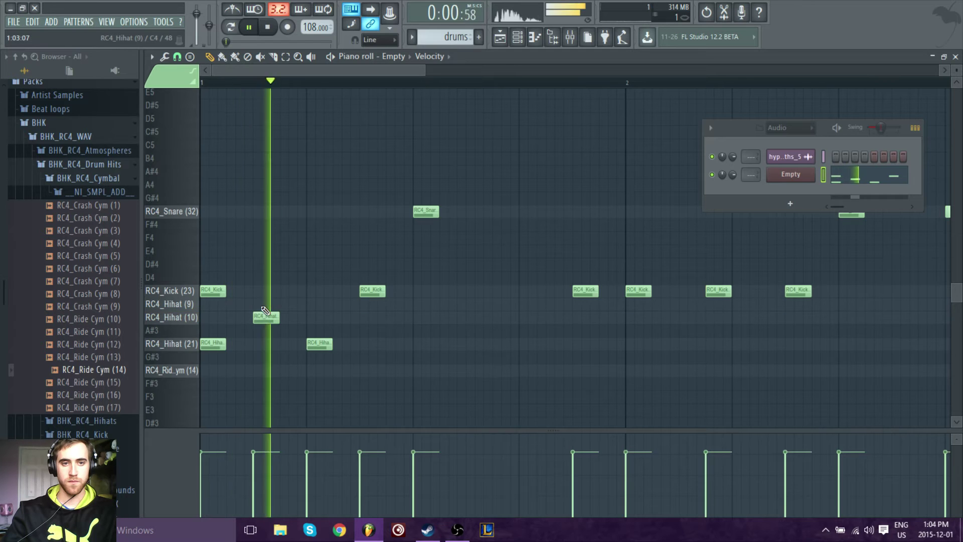
key(space)
drag(318, 344, 313, 305)
key(space)
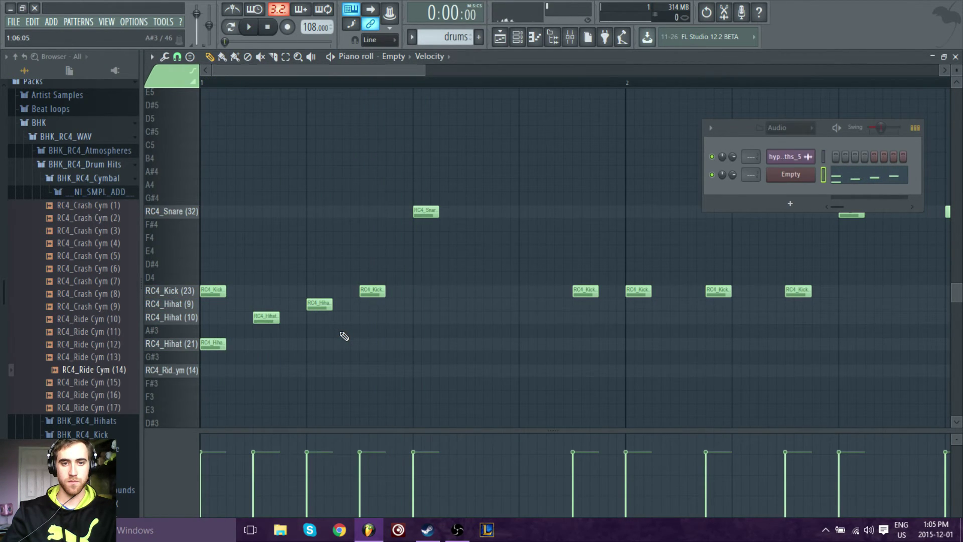
key(space)
key(space)
key(space)
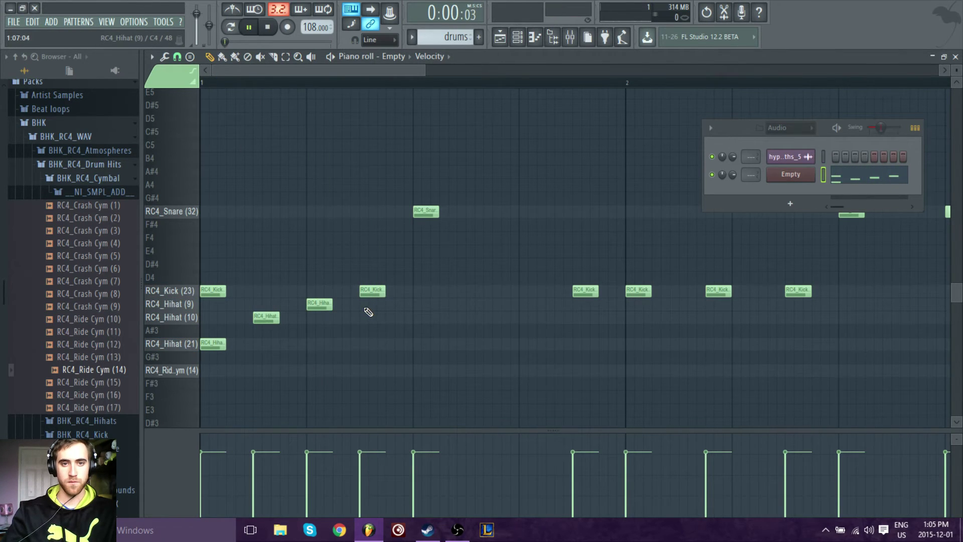
key(space)
Step: Add more hi-hats across the Hihat (9), (10) and (21) rows, then select bar one's hi-hats
click(374, 304)
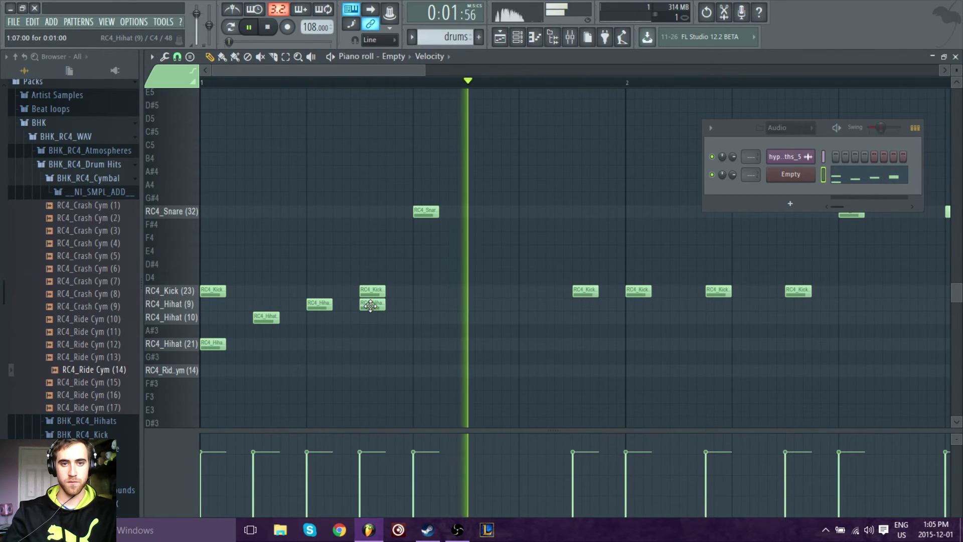
drag(371, 304, 424, 305)
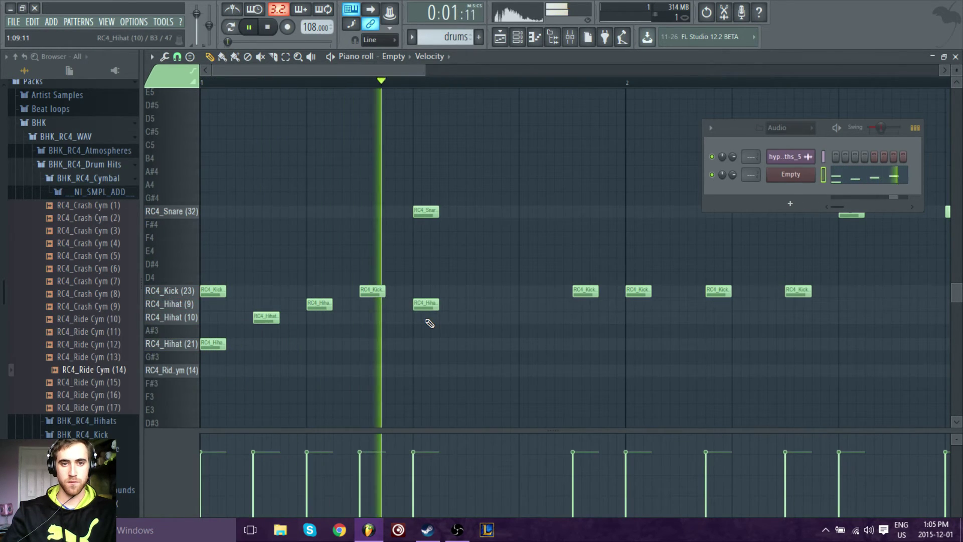
key(space)
mouse_move(469, 328)
mouse_down()
mouse_move(469, 316)
mouse_move(492, 318)
mouse_up()
key(space)
key(space)
key(space)
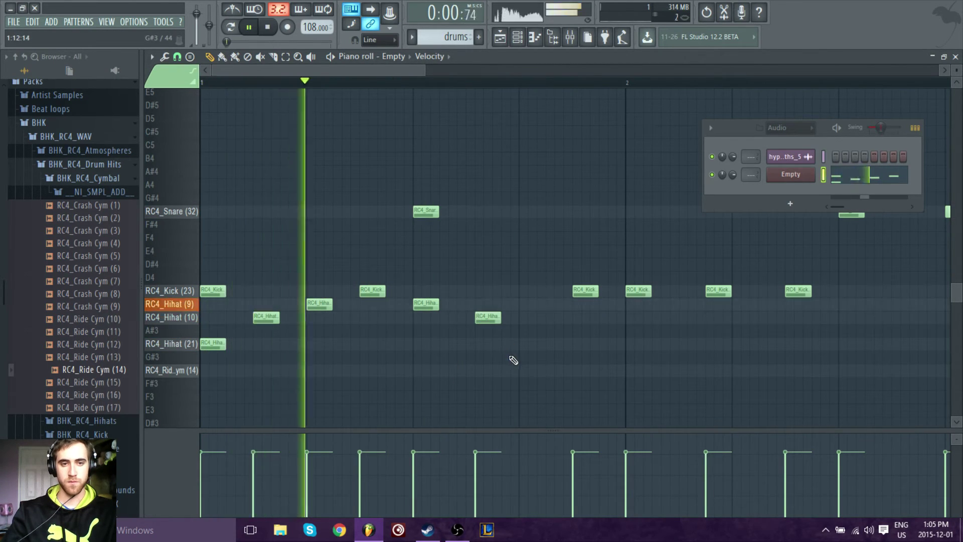
click(526, 348)
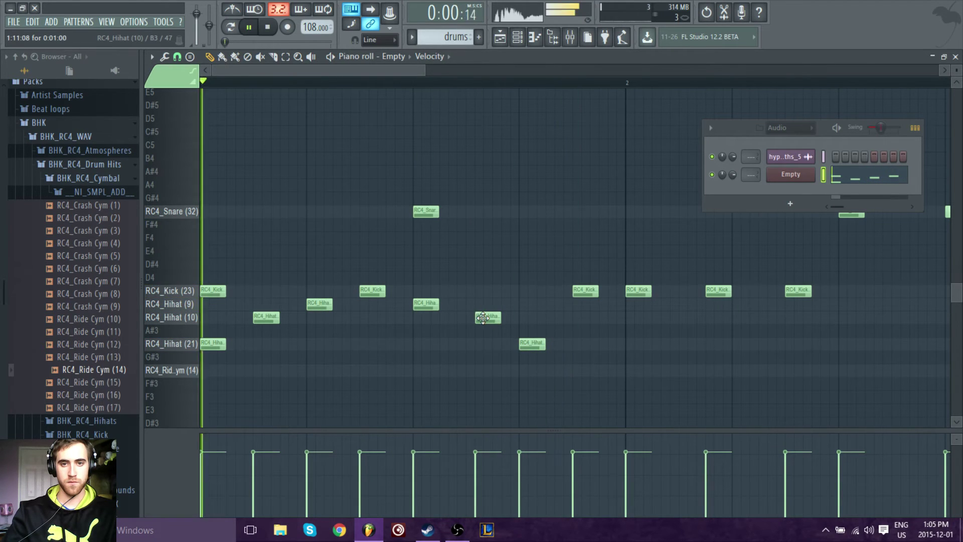
drag(482, 319, 472, 318)
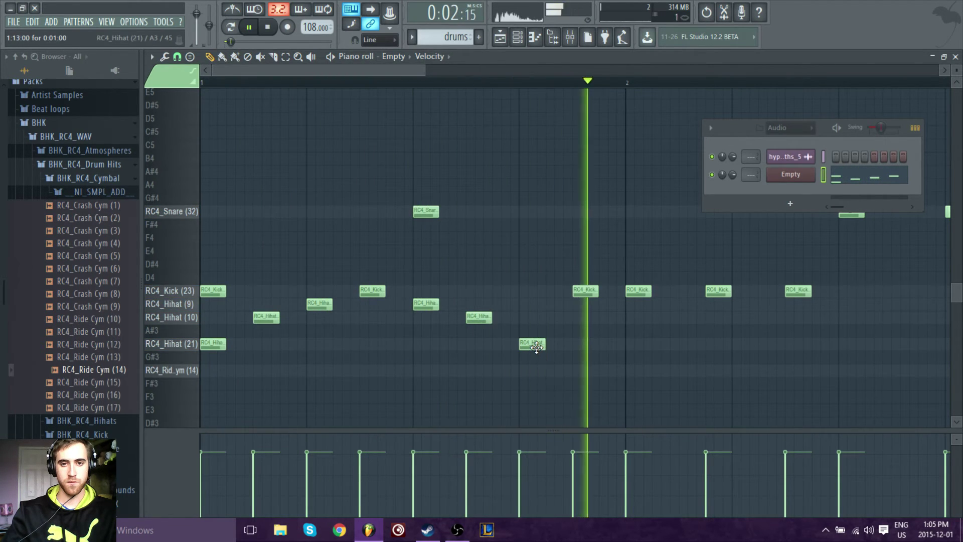
drag(568, 374, 224, 302)
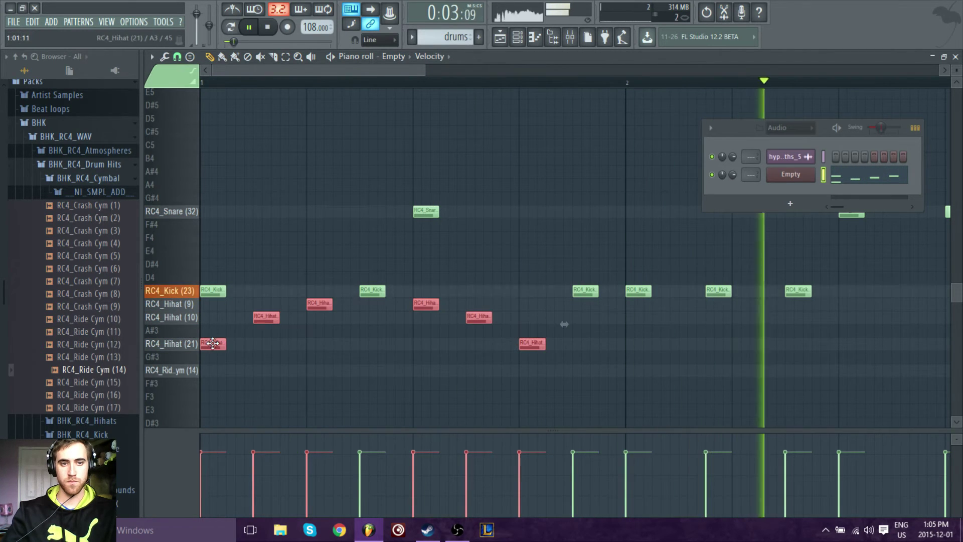
Step: Duplicate the selected hi-hats into bar 2 with Ctrl+B and align them
key(ctrl+b)
drag(585, 351, 593, 349)
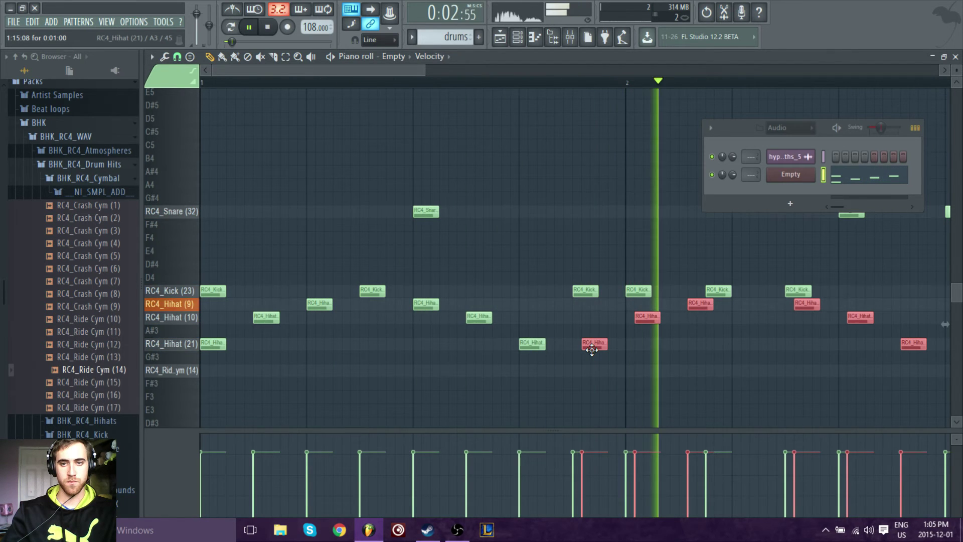
key(space)
drag(592, 349, 588, 344)
key(space)
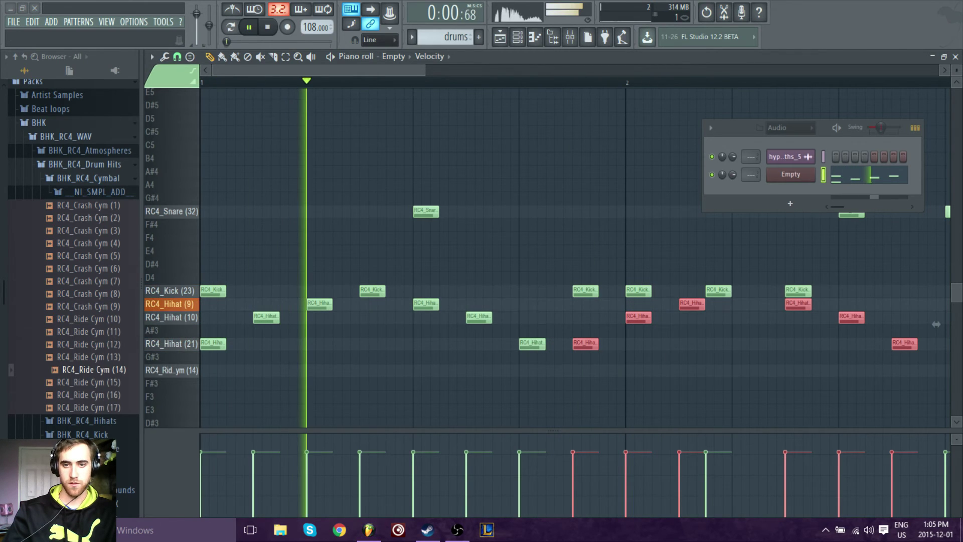
key(space)
Step: Add a hi-hat note in the RC4_Hihat (9) row under a bar-2 kick
click(588, 329)
drag(585, 330, 586, 303)
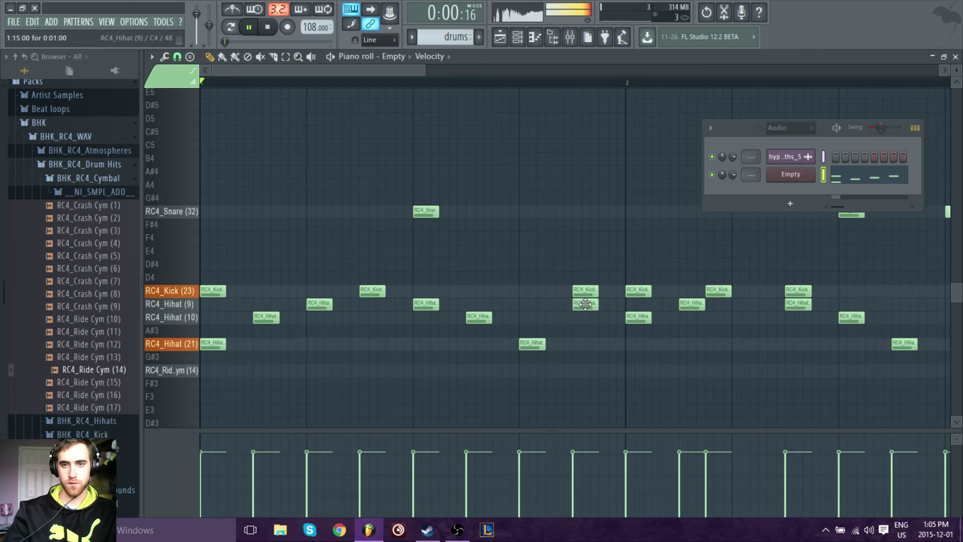
key(space)
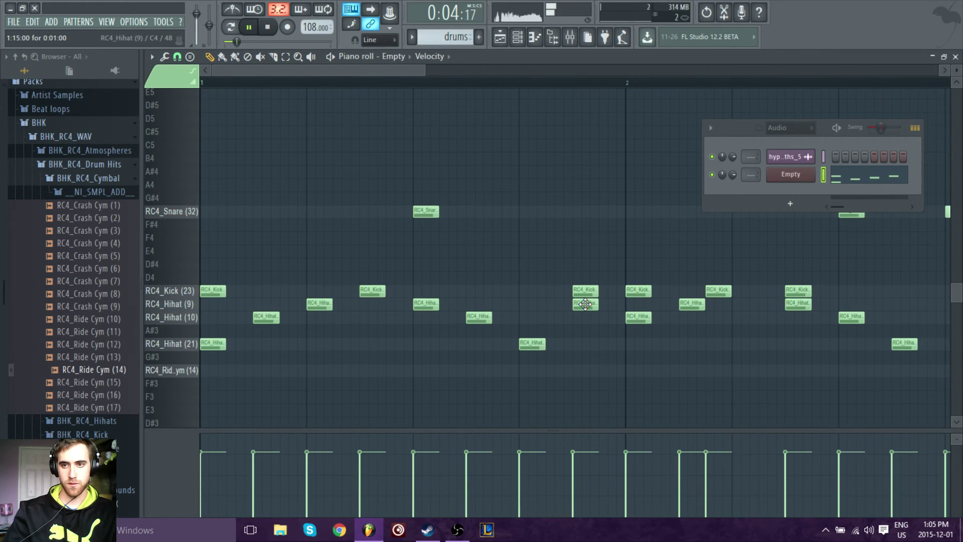
Step: Draw seven notes in the RC4_Ride Cym (14) row across bars 1 and 2, then play
click(213, 370)
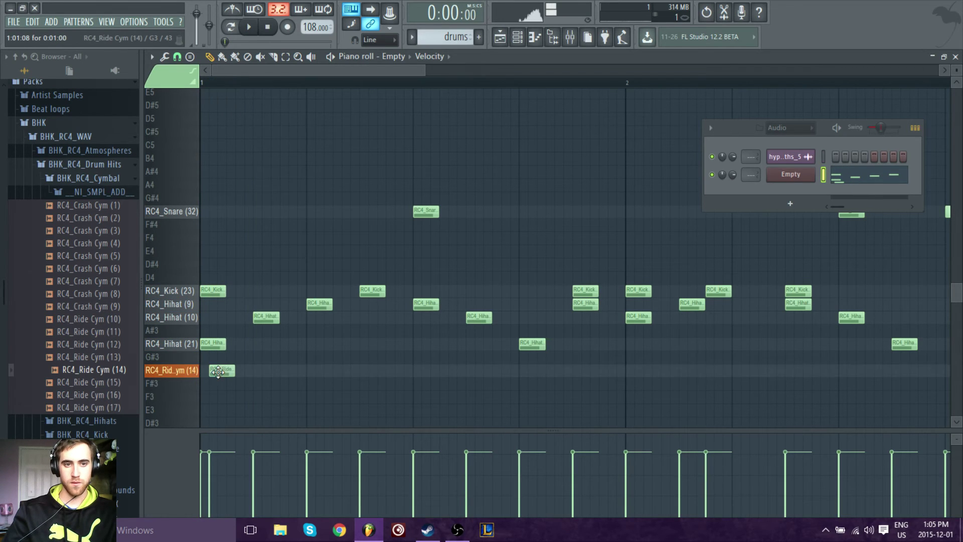
click(312, 370)
click(419, 370)
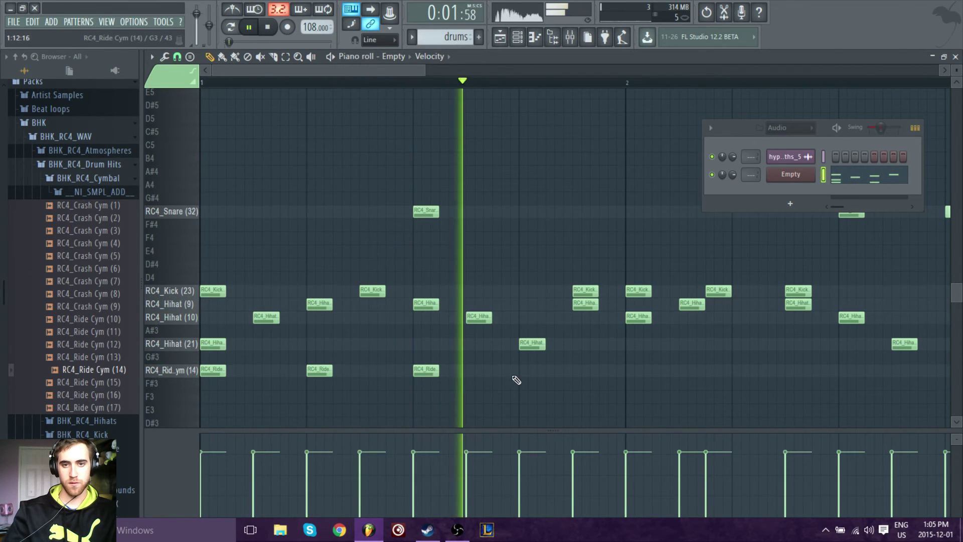
click(526, 370)
click(629, 369)
key(space)
click(735, 369)
click(842, 370)
key(space)
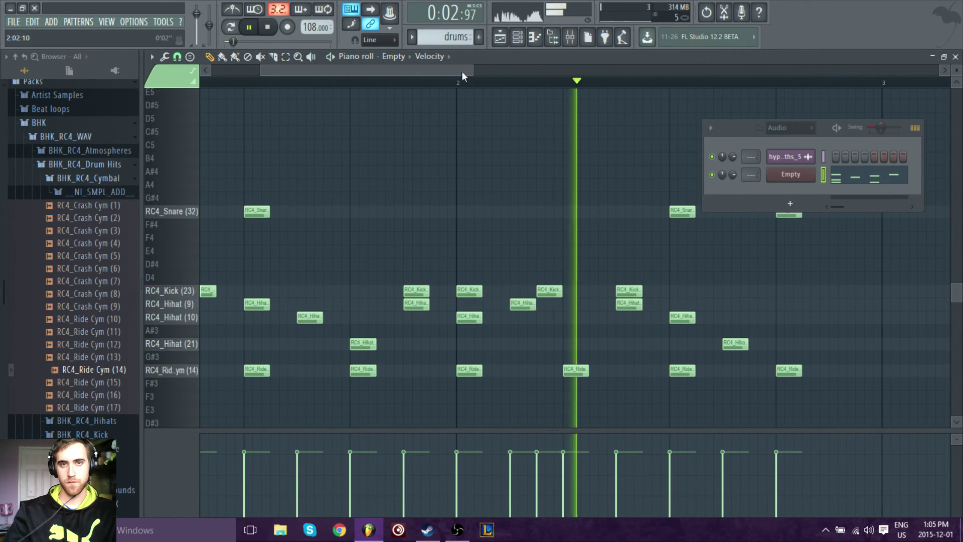
Step: Show the playlist with playback stopped, briefly reopening and closing the FPC drum sampler
click(500, 36)
key(space)
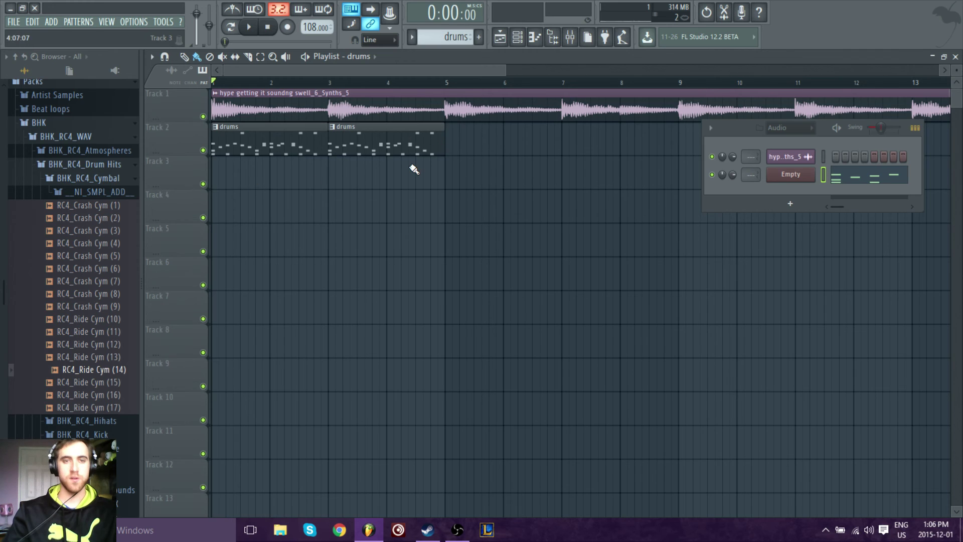
click(790, 182)
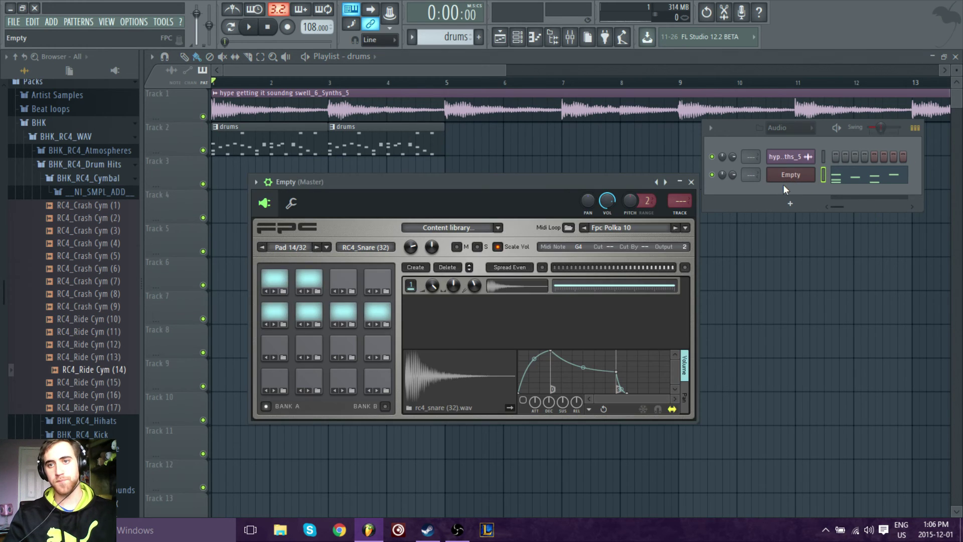
mouse_move(488, 183)
mouse_down()
mouse_move(476, 150)
mouse_move(443, 128)
mouse_up()
click(654, 130)
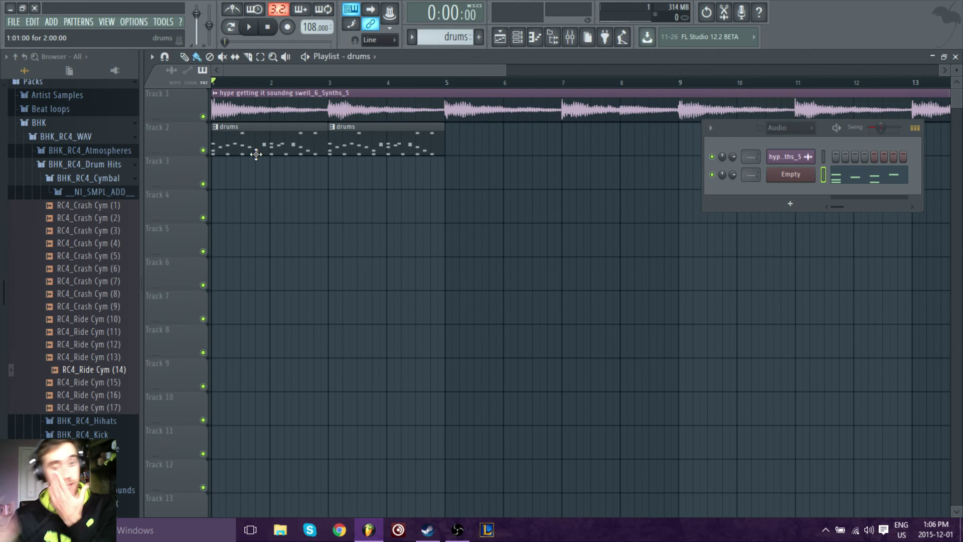